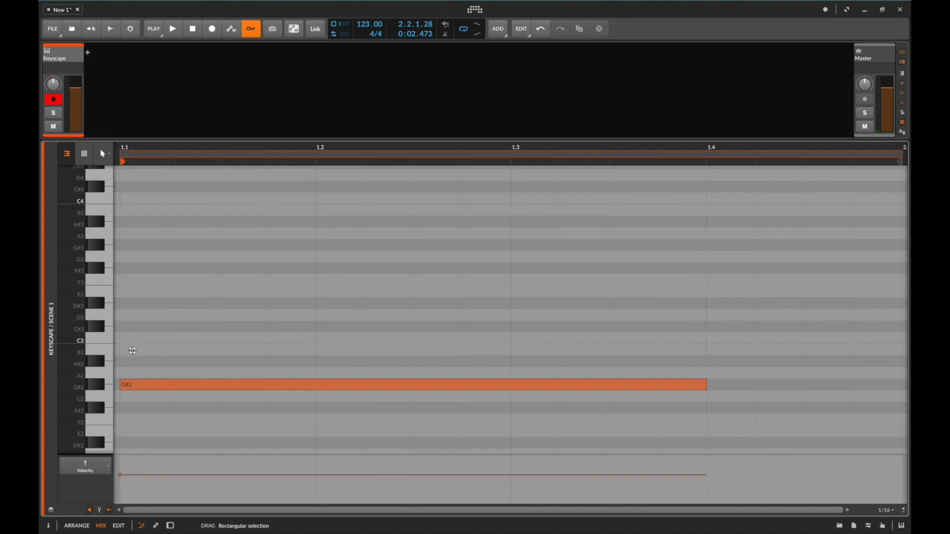
Step: Add B2 and D3 notes above the G#2 note to form a diminished triad and play it back
double_click(132, 350)
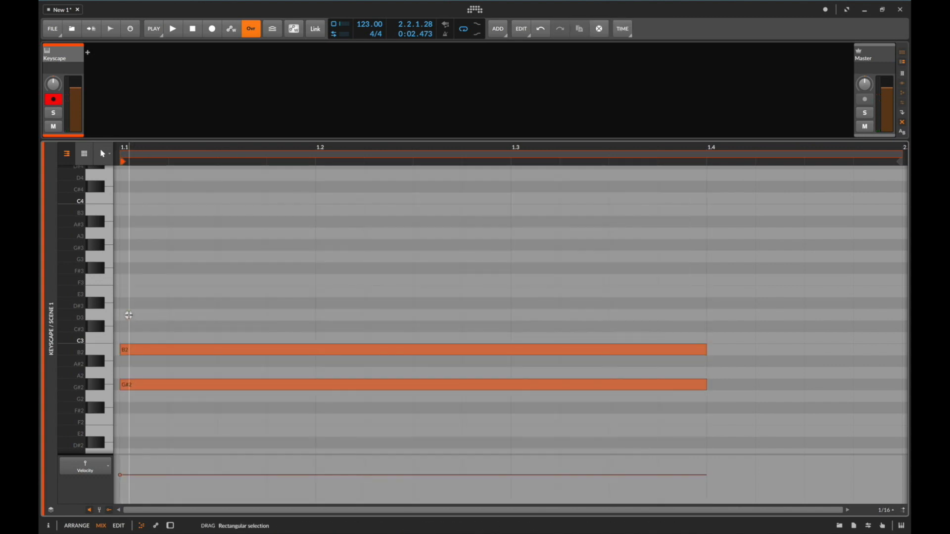
double_click(128, 316)
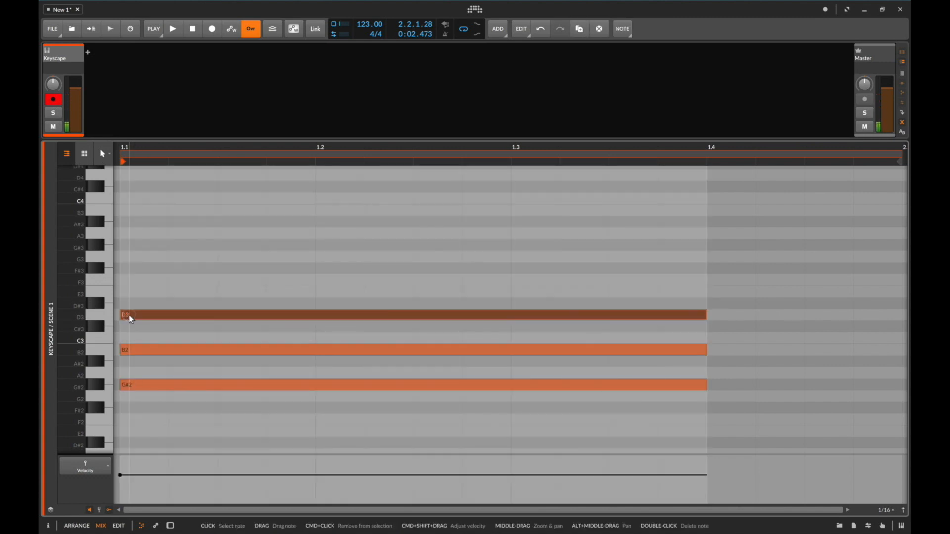
key("space")
key("space")
Step: Replace all notes with a C3, D#3 and F#3 diminished triad at the clip start and play it back
key("super+a")
key("BackSpace")
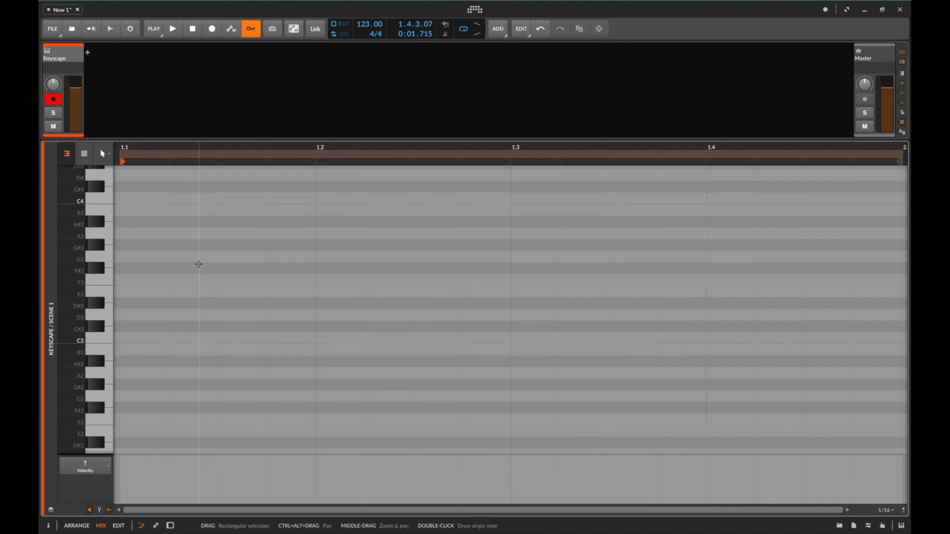
double_click(136, 343)
double_click(137, 304)
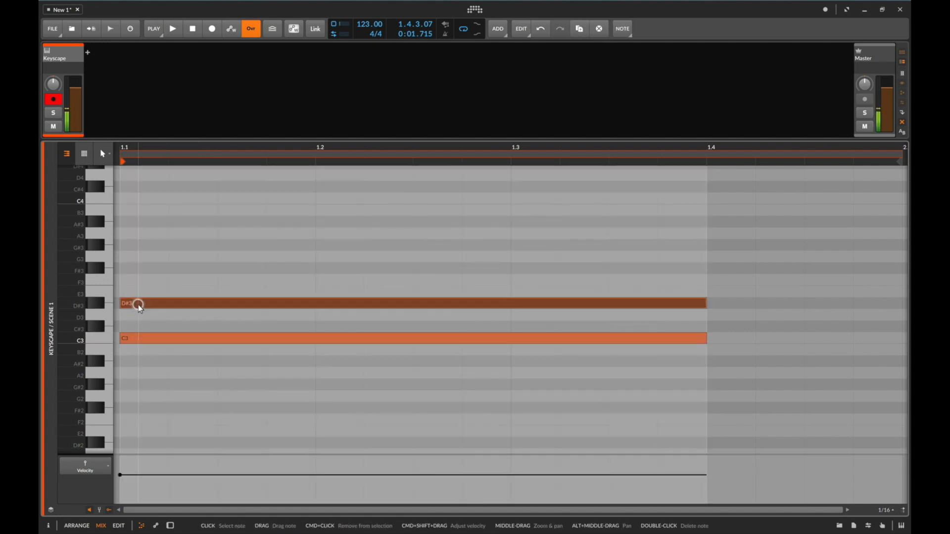
double_click(135, 268)
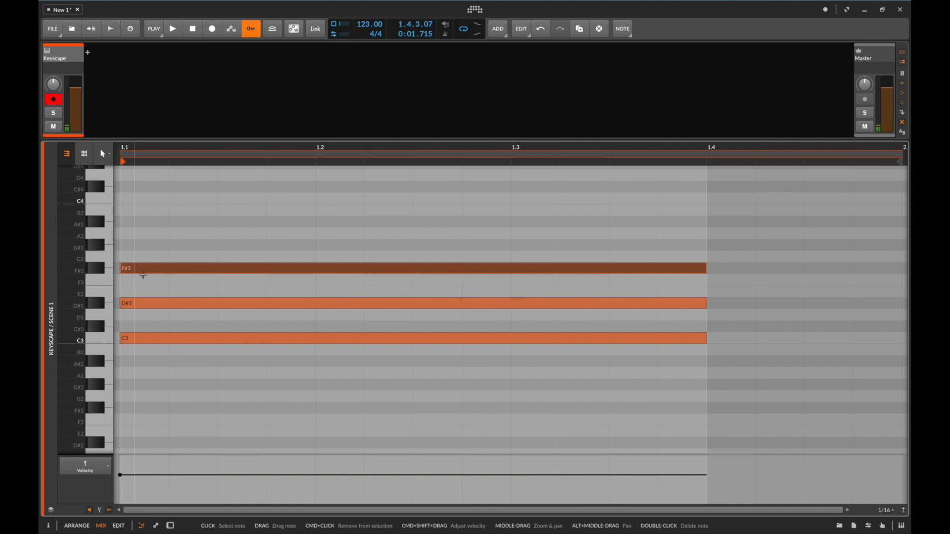
key("space")
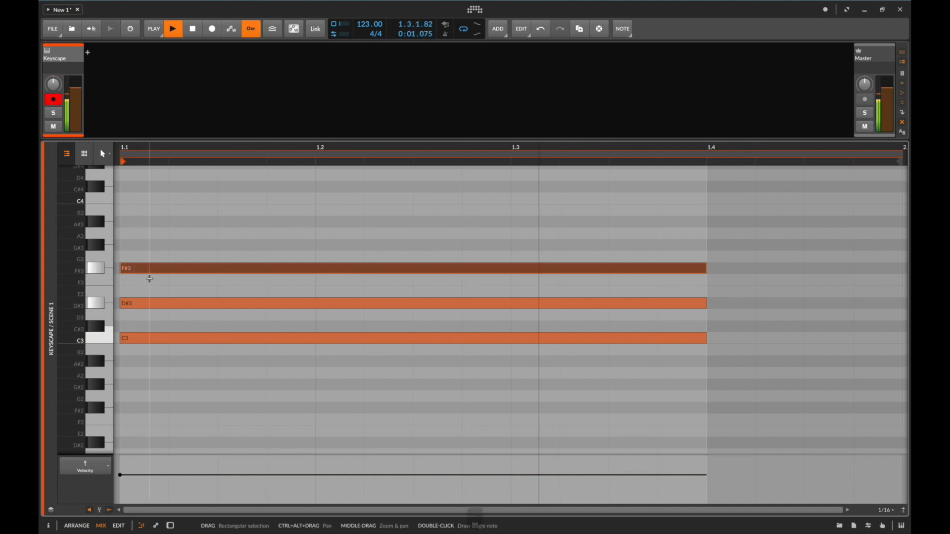
key("space")
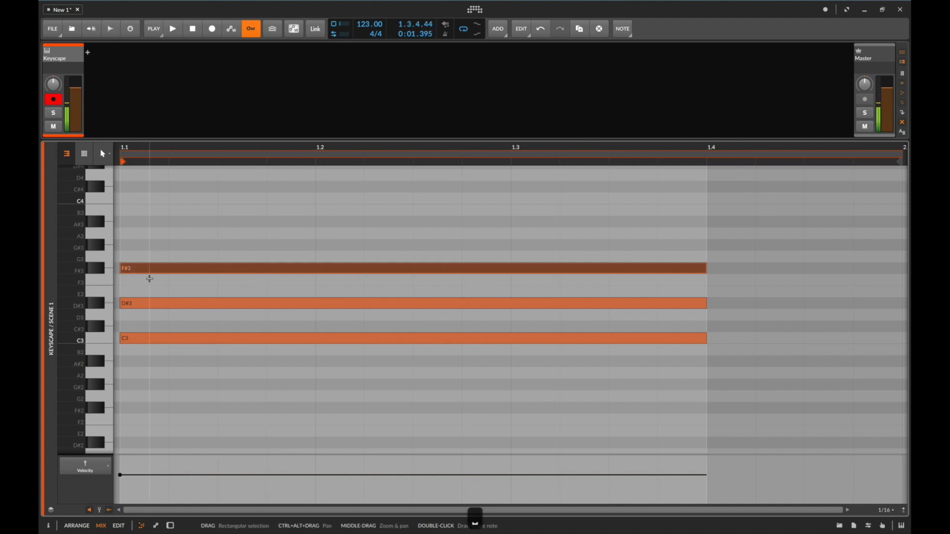
Step: Add an A3 note on top of the C3 diminished triad and play the four-note chord
double_click(138, 235)
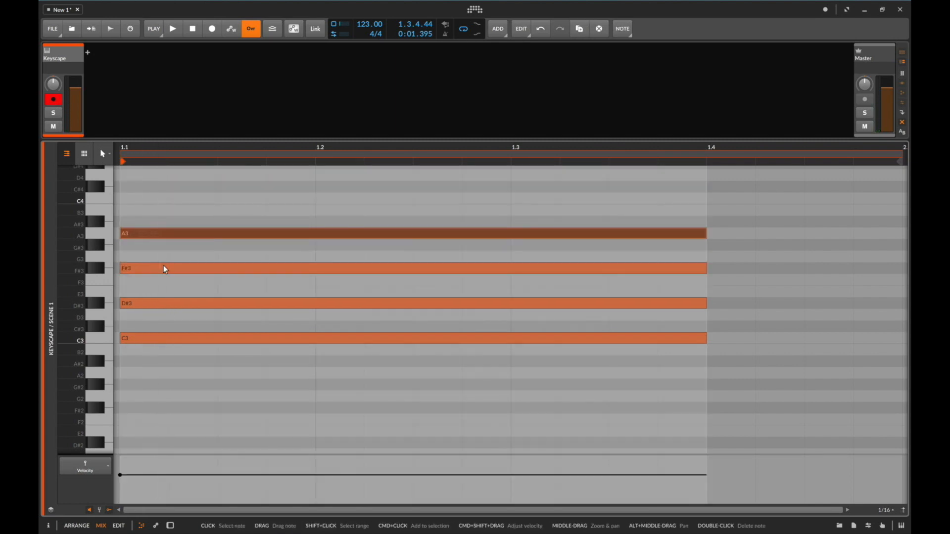
key("space")
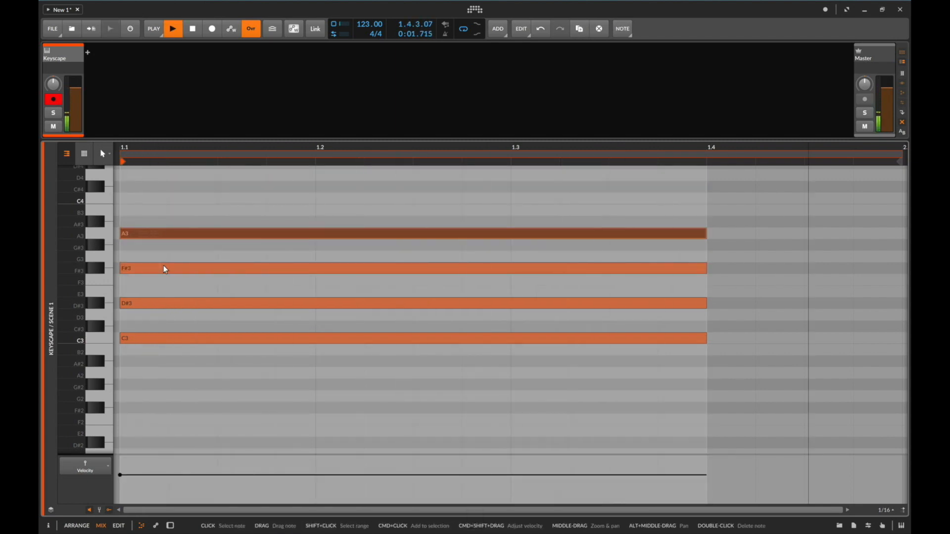
key("space")
Step: Replace all notes with a diminished seventh chord of E2, G2, A#2 and C#3 and play it back
key("ctrl+a")
key("BackSpace")
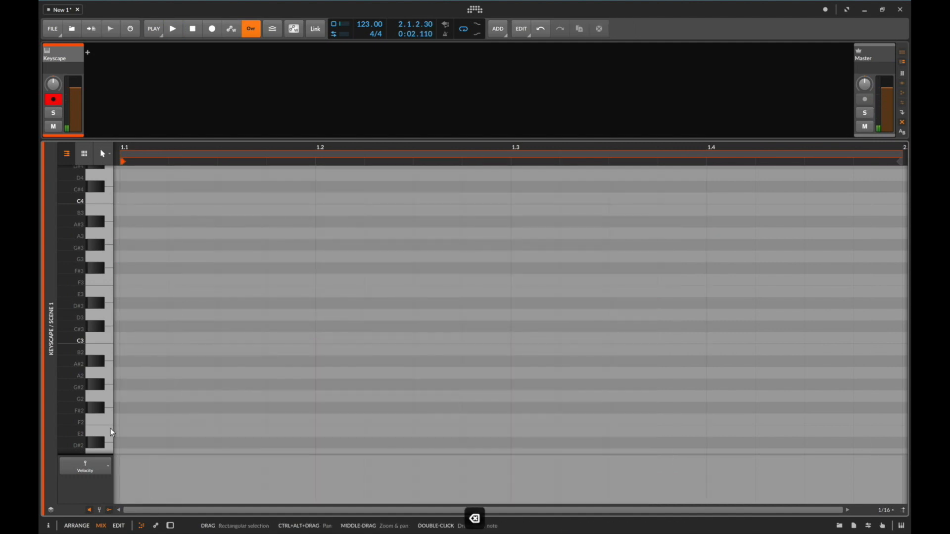
double_click(159, 432)
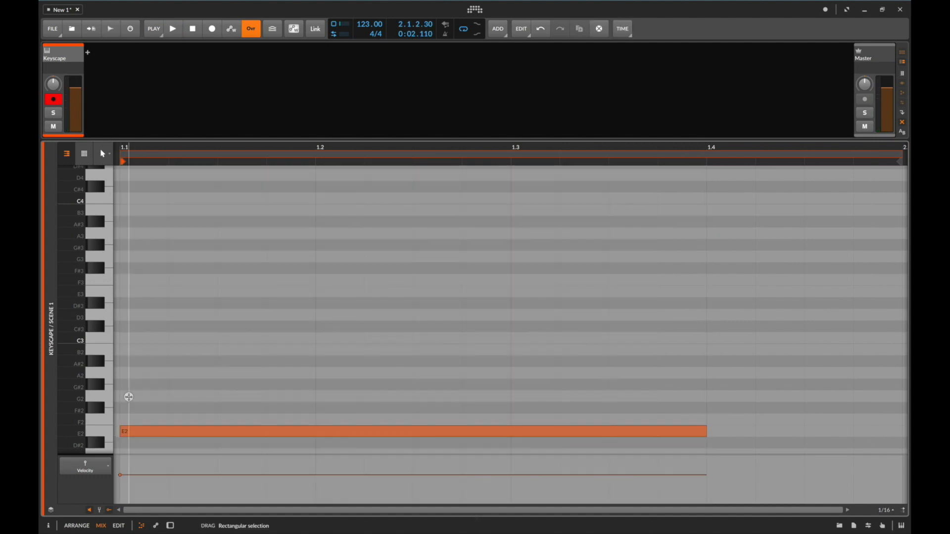
double_click(128, 396)
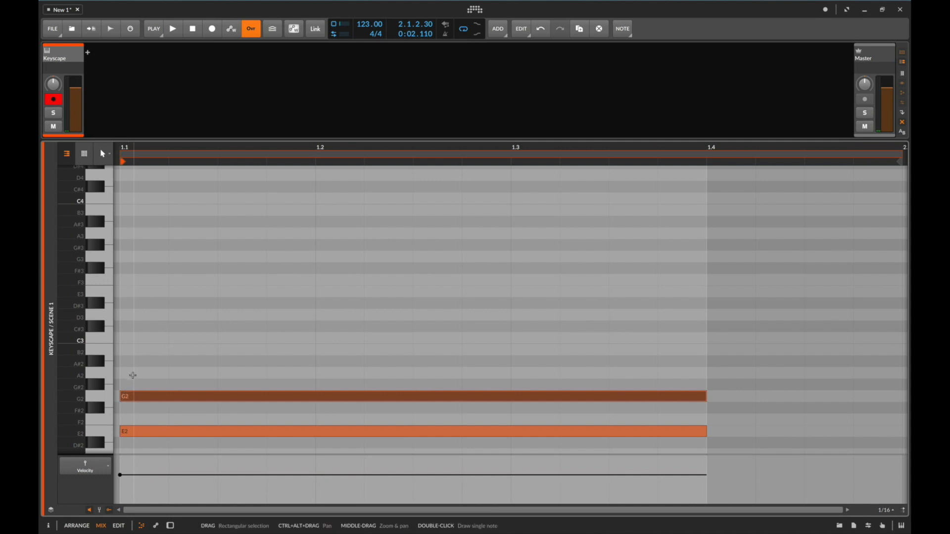
double_click(124, 362)
double_click(125, 326)
left_click(249, 285)
key("space")
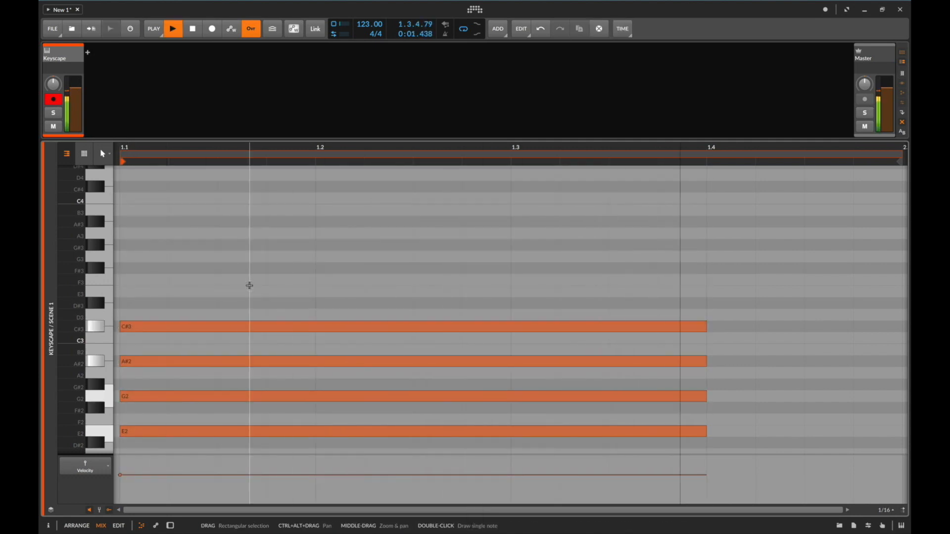
key("space")
Step: Clear the demonstration chord from the Scene 1 clip and open the Keyscape clip in Scene 2 for editing
key("BackSpace")
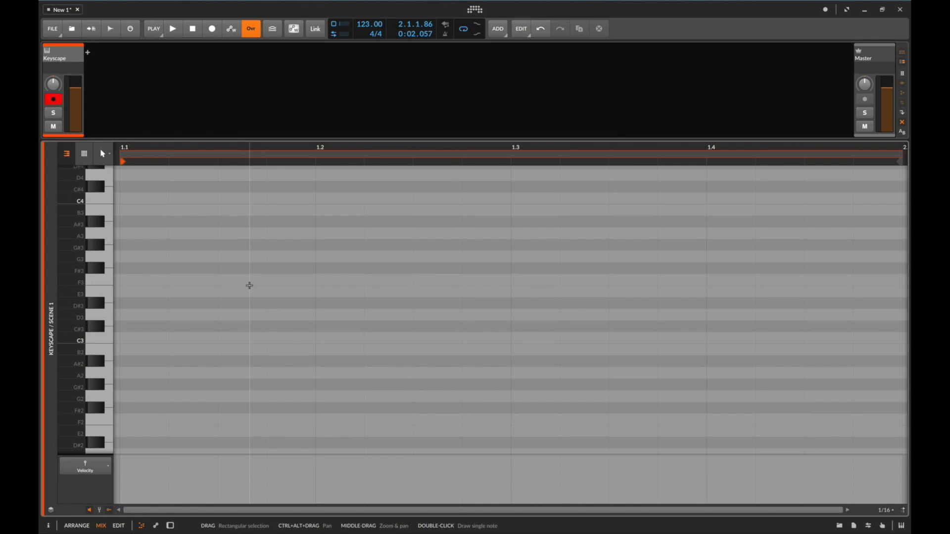
key("shift+Tab")
double_click(101, 96)
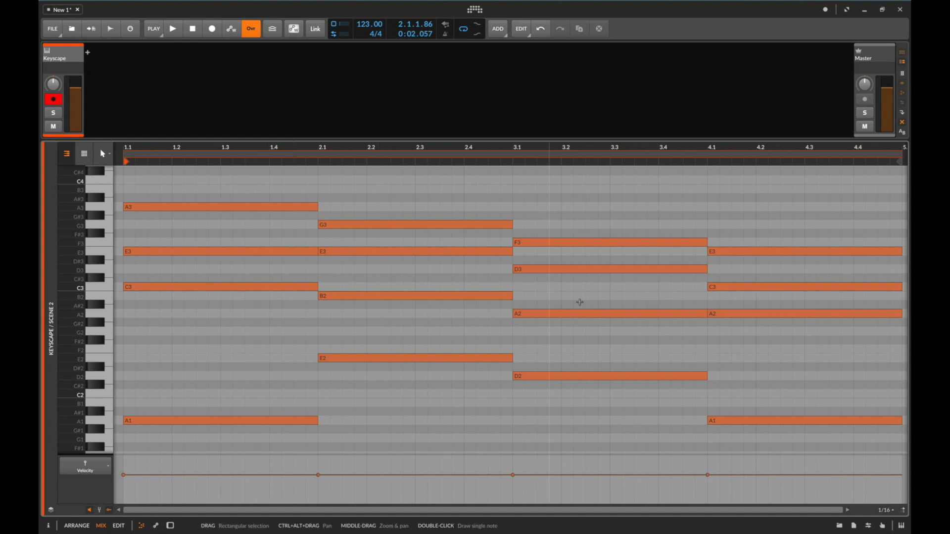
Step: Play back the four-bar chord progression in the Scene 2 clip
left_click(685, 354)
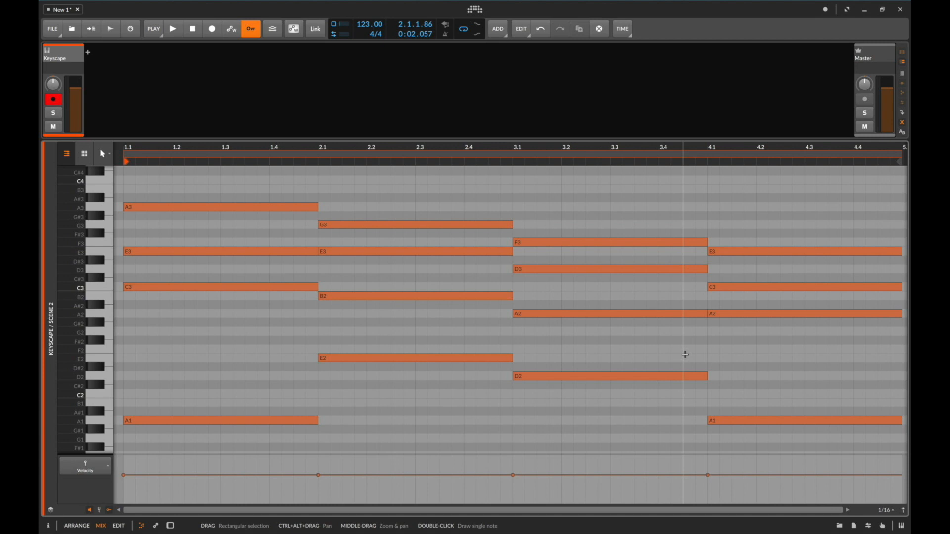
key("space")
key("e")
key("space")
left_click(83, 85)
double_click(99, 89)
key("super+0")
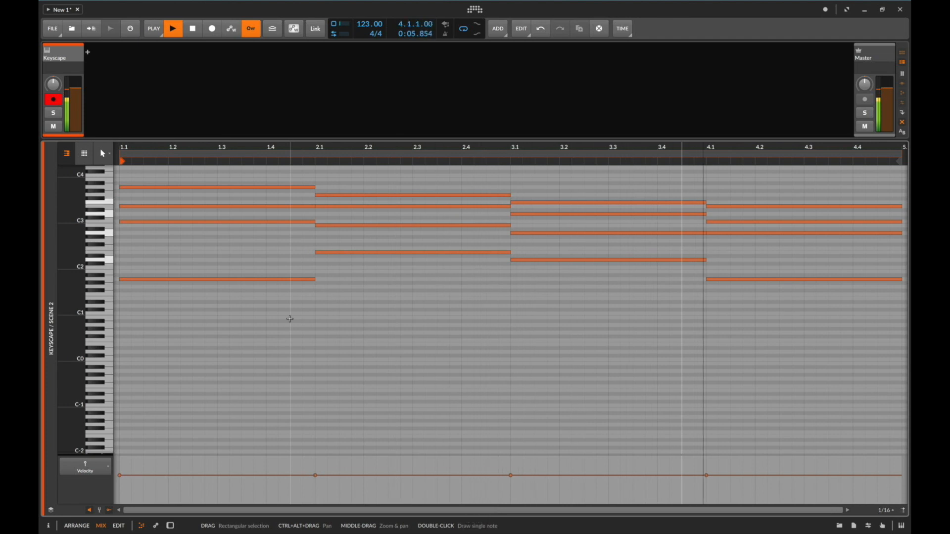
key("space")
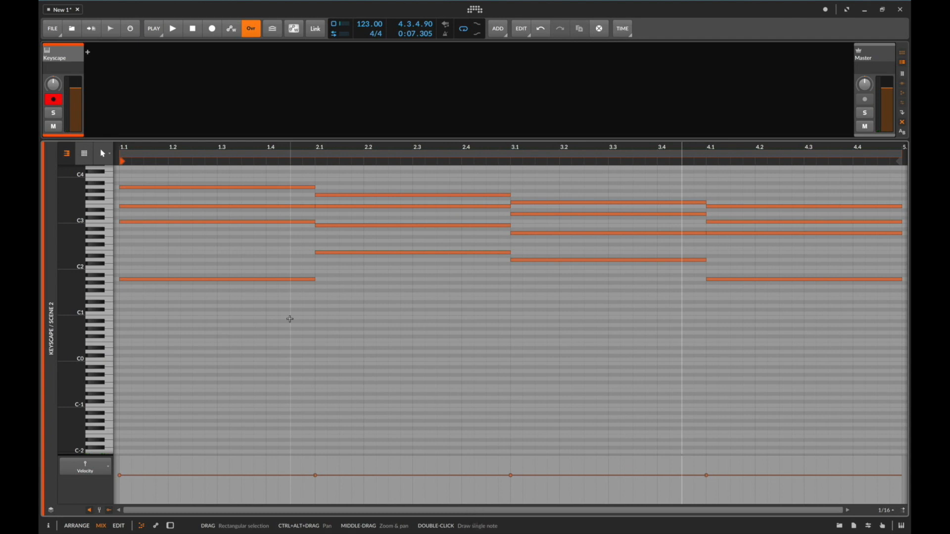
Step: Shorten all notes of the chord starting at 2.1 so they end at 2.4
double_click(80, 273)
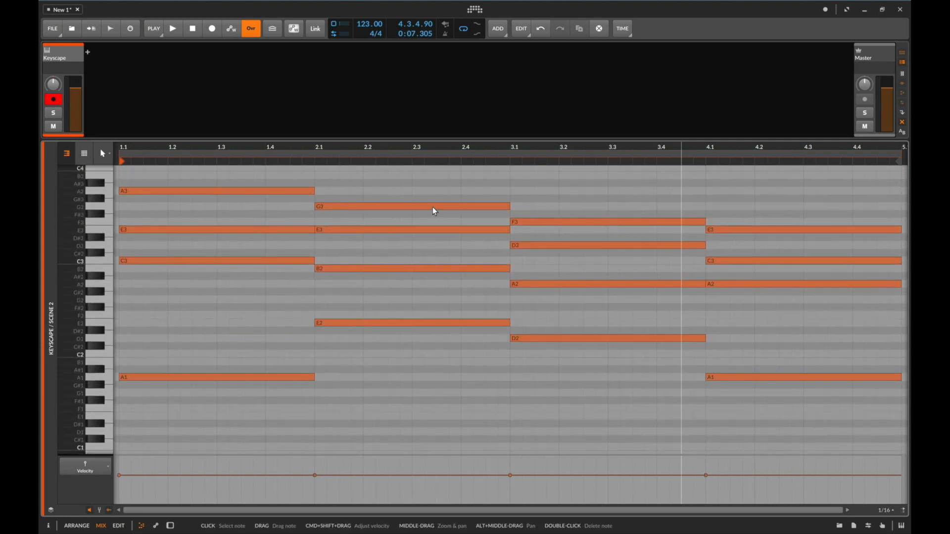
left_click_drag(474, 343, 461, 206)
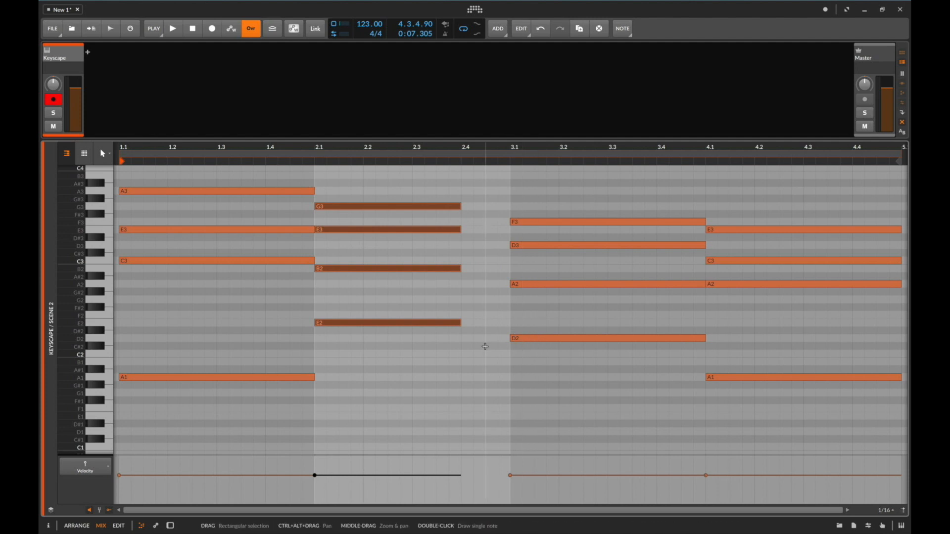
Step: Fill the gap from 2.4 to 3.1 with a one-beat diminished seventh chord of C#2, E2, G2 and A#2
double_click(467, 346)
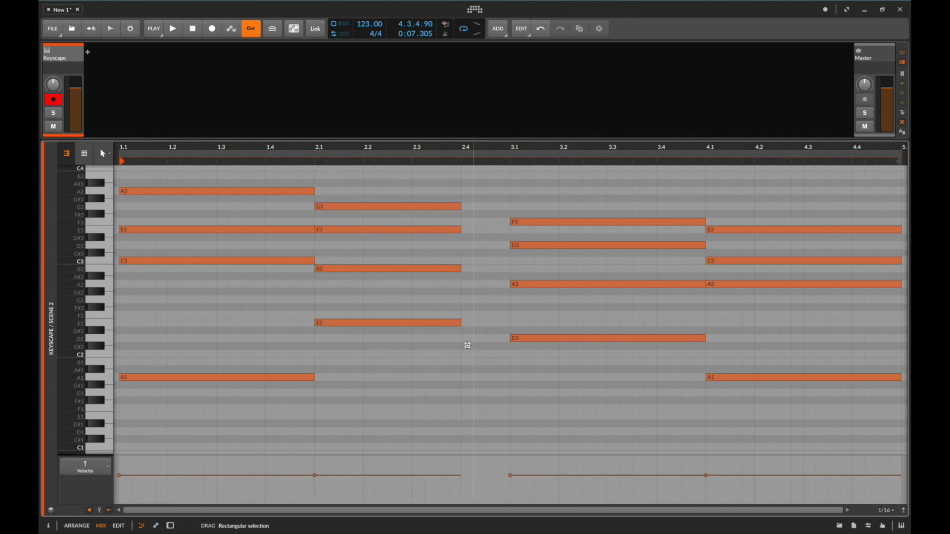
left_click_drag(602, 350, 509, 348)
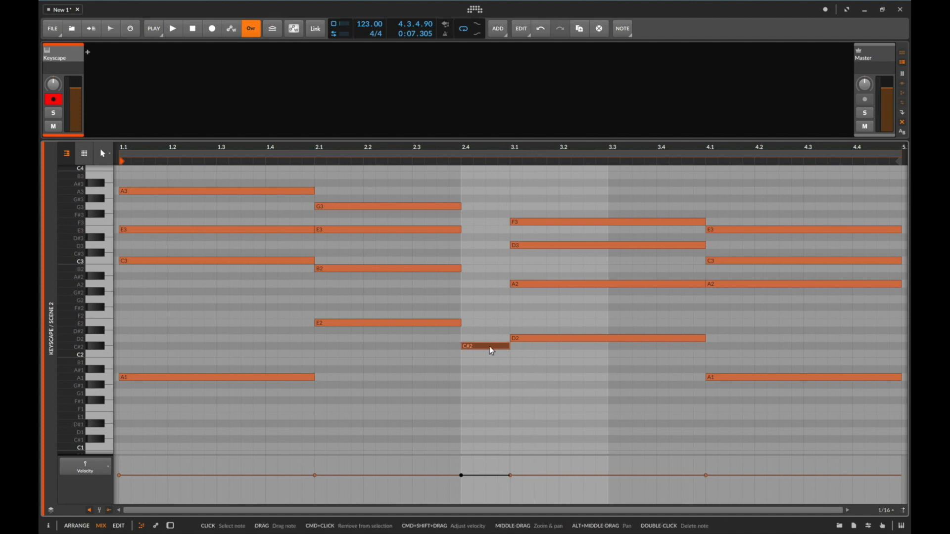
left_click_drag(489, 346, 486, 278)
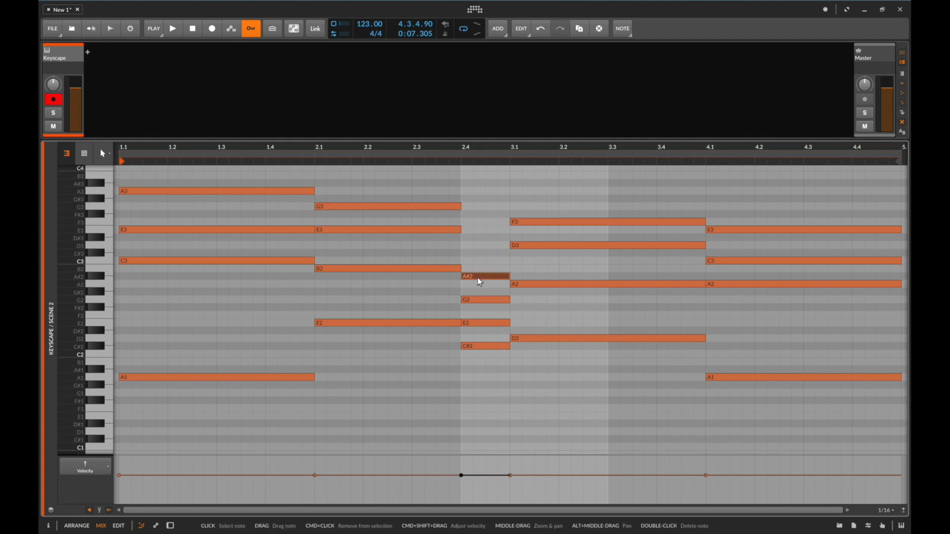
Step: Raise the passing chord's E2, G2 and A#2 notes one octave and duplicate its C#2 bass note to C#3
scroll(477, 278, "down", 3)
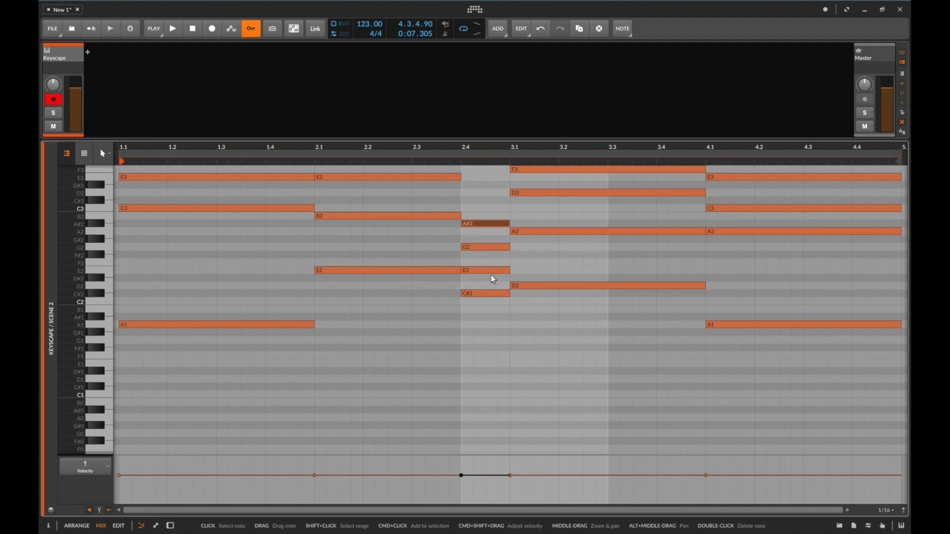
scroll(477, 278, "up", 1)
left_click_drag(480, 306, 476, 241)
scroll(476, 232, "up", 2)
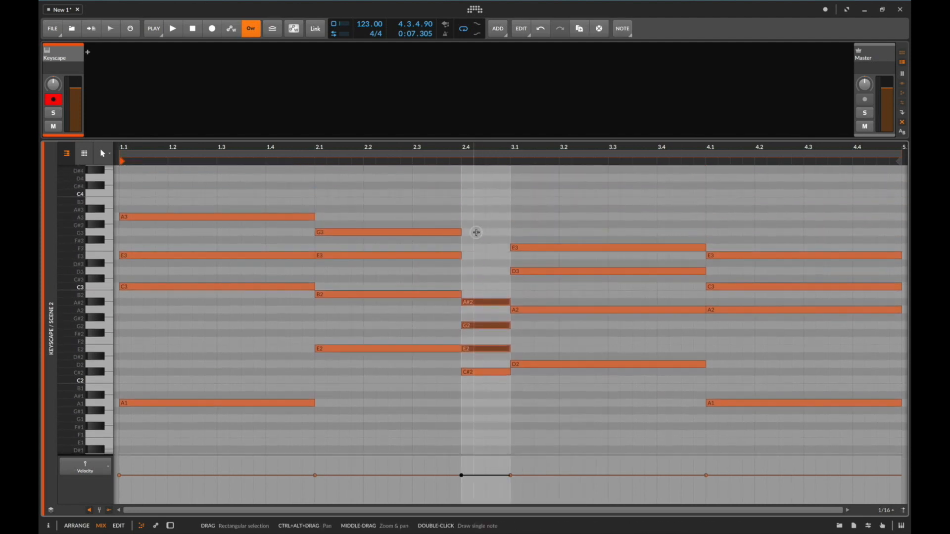
key("shift+Up")
left_click(494, 314)
left_click_drag(482, 373, 482, 279)
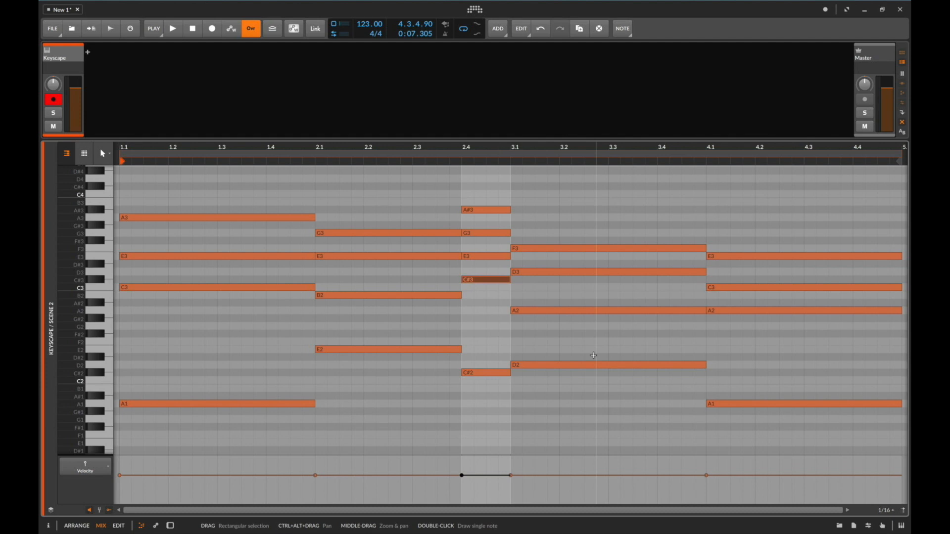
Step: Play back the progression with the passing chord at 2.4
left_click(548, 339)
key("space")
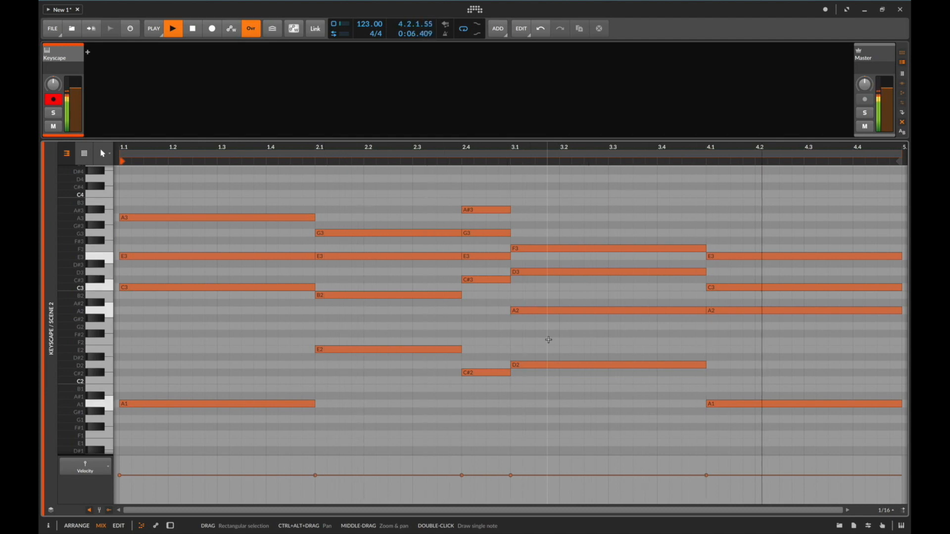
key("space")
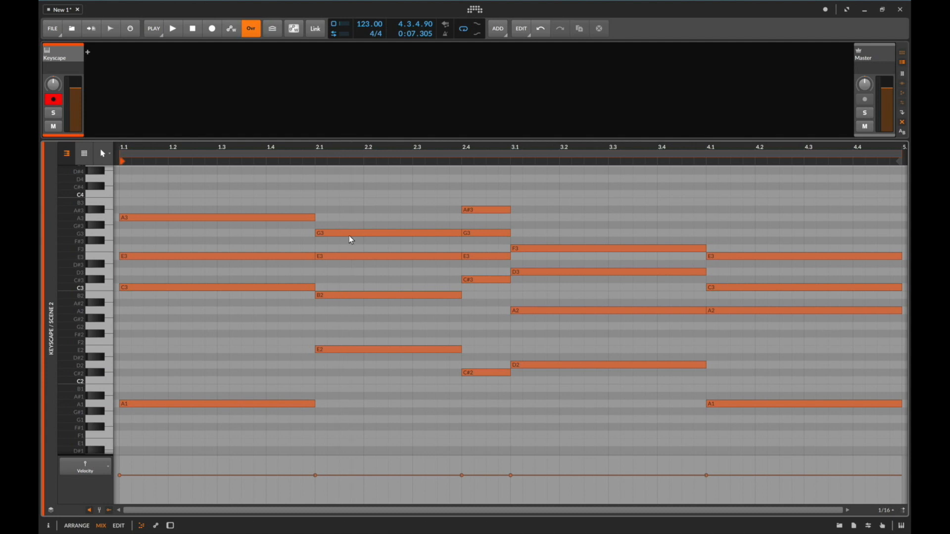
Step: Select all notes of the first chord and shorten them to end at 1.4
left_click_drag(301, 207, 290, 414)
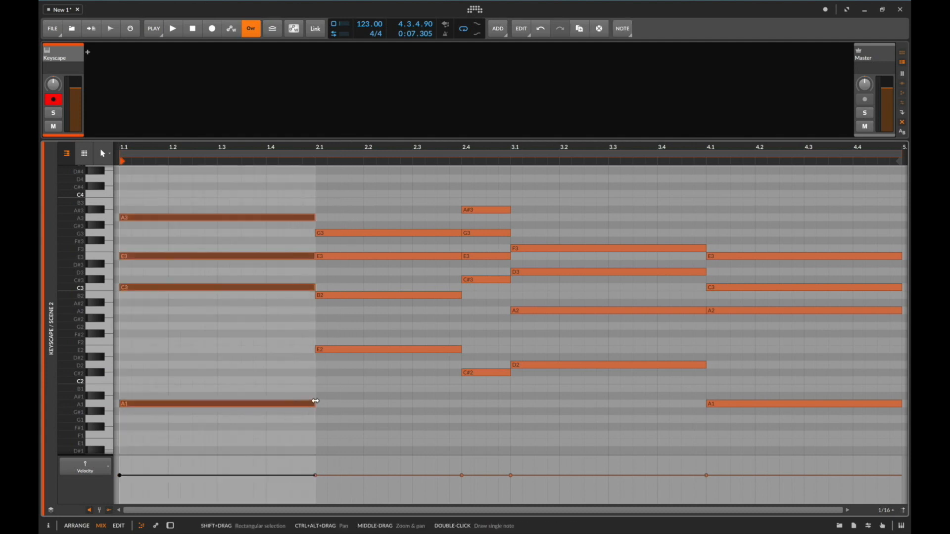
left_click(312, 403)
left_click_drag(291, 432, 293, 254)
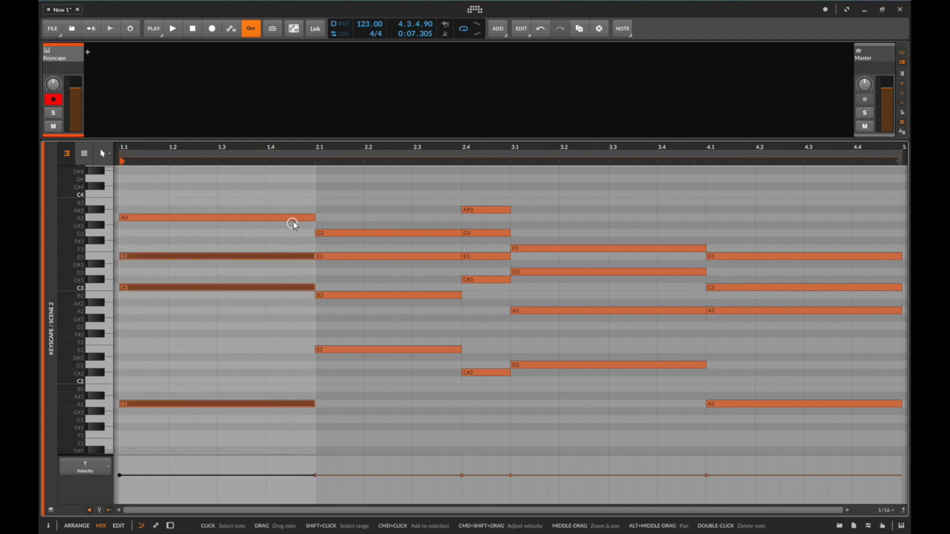
left_click(297, 220, "shift")
left_click_drag(293, 204, 289, 439)
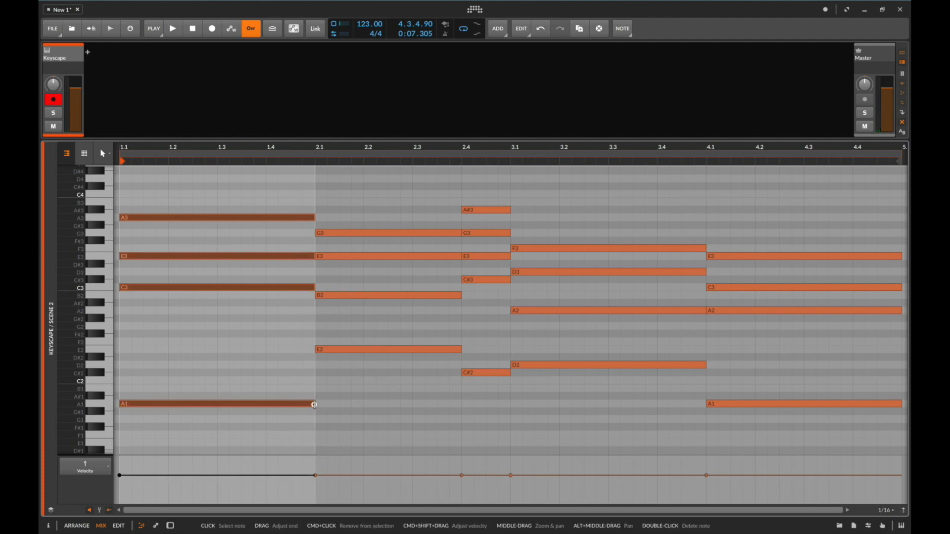
left_click_drag(313, 404, 266, 404)
left_click(331, 390)
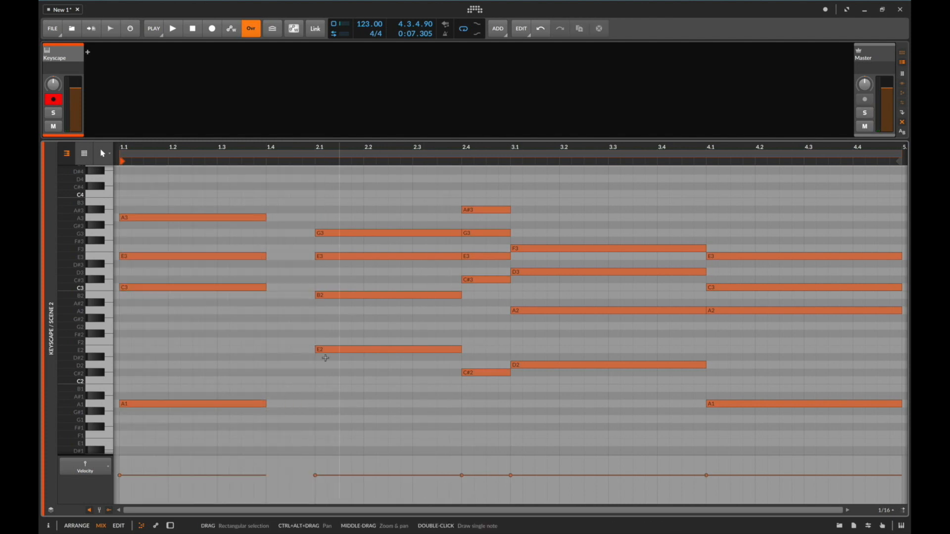
Step: Add a one-beat diminished seventh chord of D#2, F#2, A2 and C3 at 1.4 and raise its upper three notes one octave
double_click(273, 358)
left_click_drag(410, 357, 292, 288)
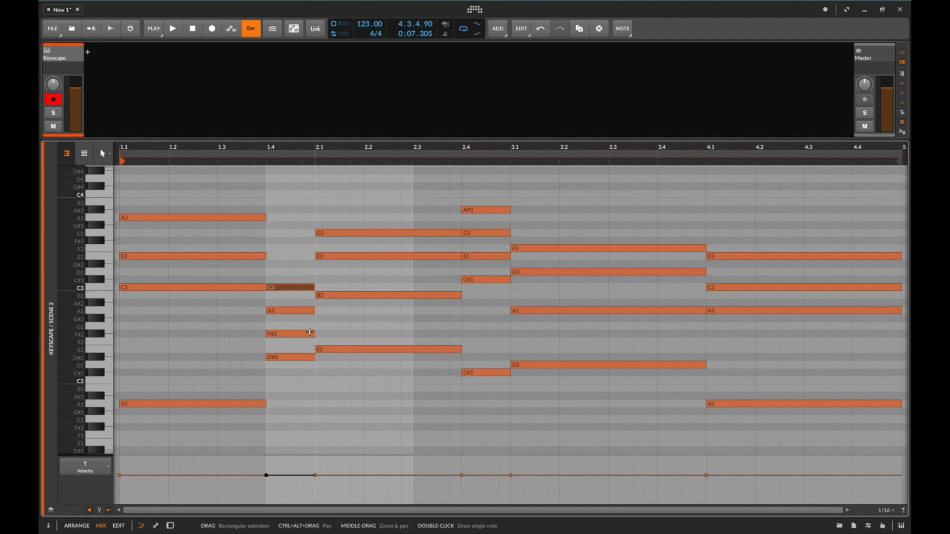
left_click_drag(291, 344, 286, 234)
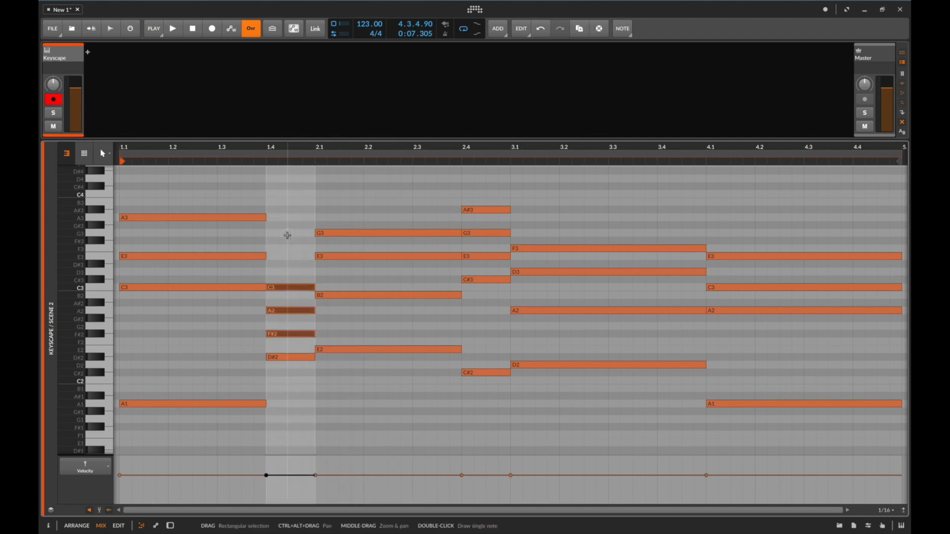
key("shift+Up")
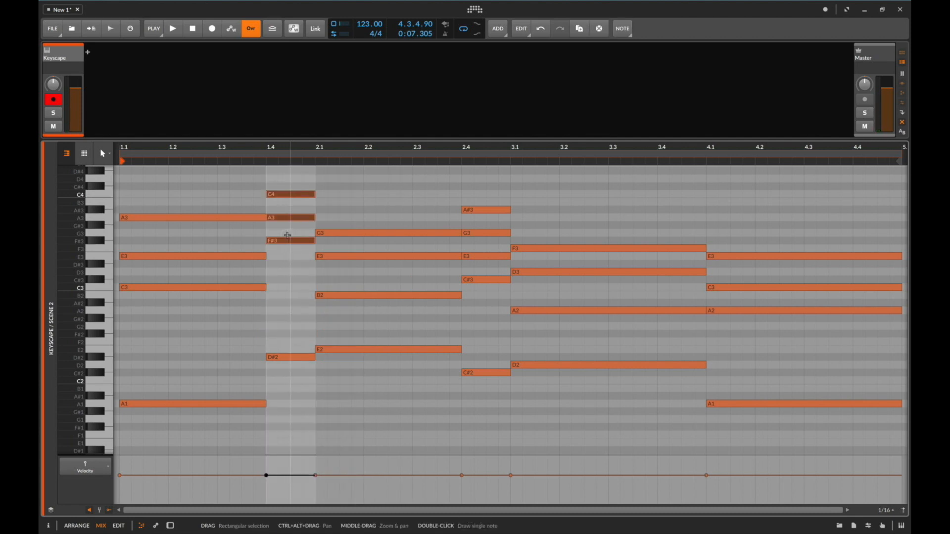
Step: Add a D#3 note to the passing chord at 1.4 and play back the progression
left_click(284, 255)
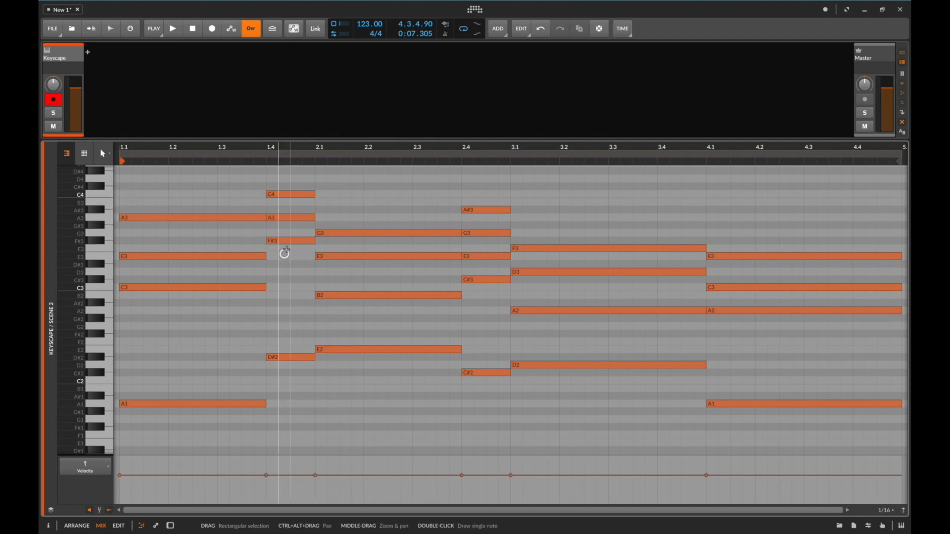
left_click_drag(289, 242, 291, 267)
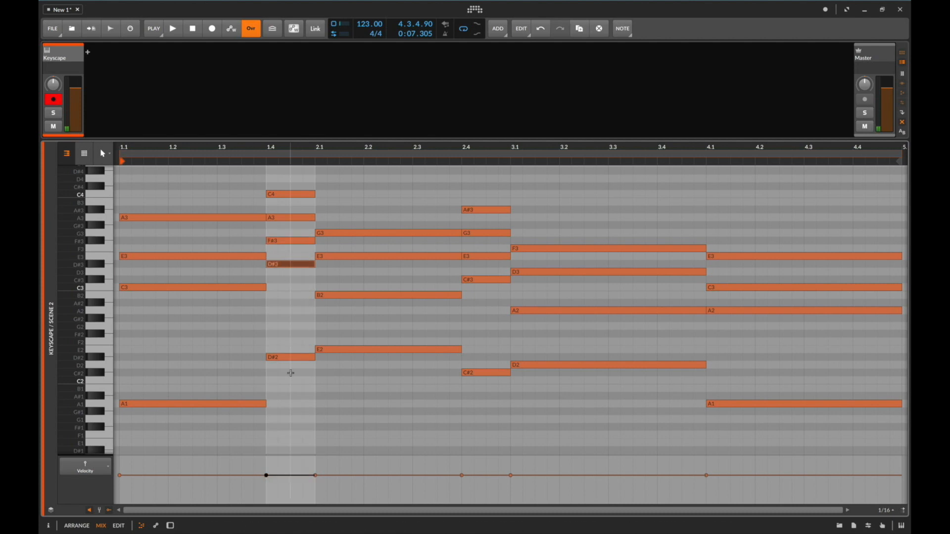
left_click(290, 299)
key("space")
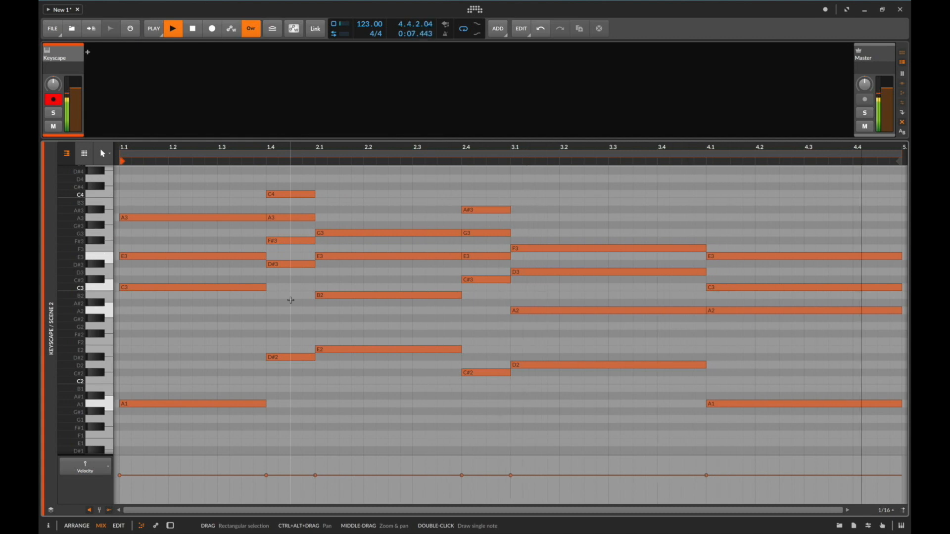
key("space")
Step: Shorten the third chord to end at 3.4 and copy the passing chord from 2.4 to 3.4, transposed to a G#1 bass
left_click_drag(683, 393, 684, 215)
left_click_drag(704, 250, 657, 250)
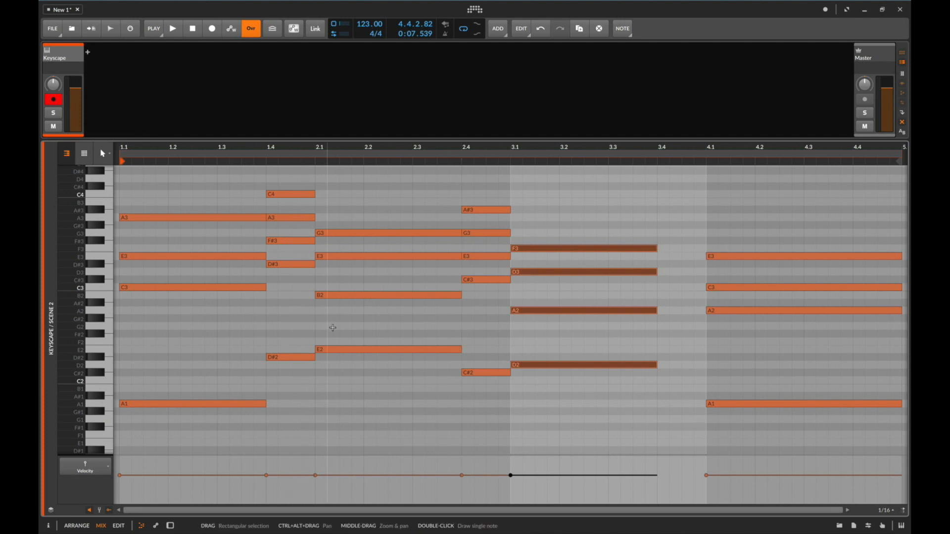
left_click_drag(487, 385, 490, 194)
left_click_drag(487, 369, 682, 412, "alt")
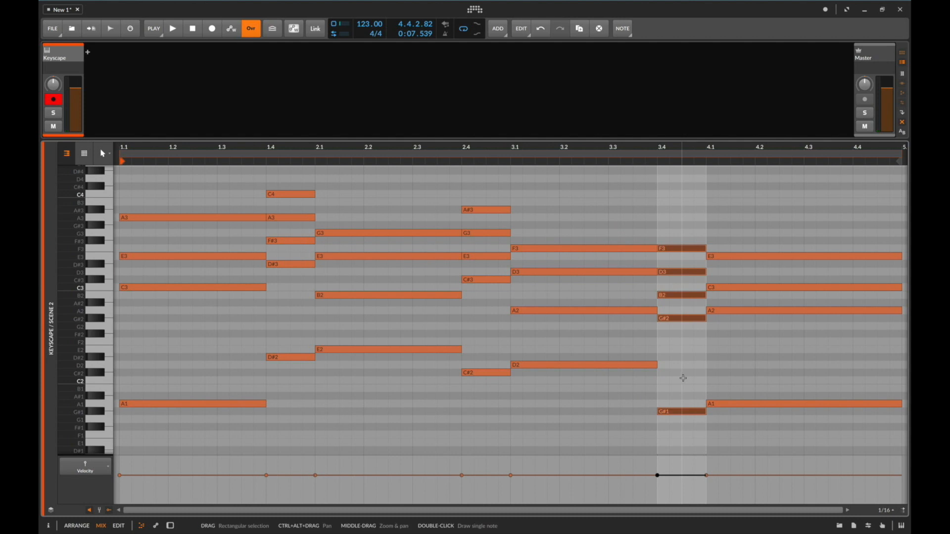
Step: Copy the passing chord from 2.4 onto 1.4, transposed up to a D#2 bass
left_click_drag(512, 388, 470, 190)
left_click_drag(472, 191, 478, 170)
left_click(475, 375, "shift")
left_click_drag(475, 372, 279, 358, "alt")
Step: Shorten the first chord to end at 1.3 and move the passing chord after it to start at 1.3
left_click_drag(241, 442, 224, 194)
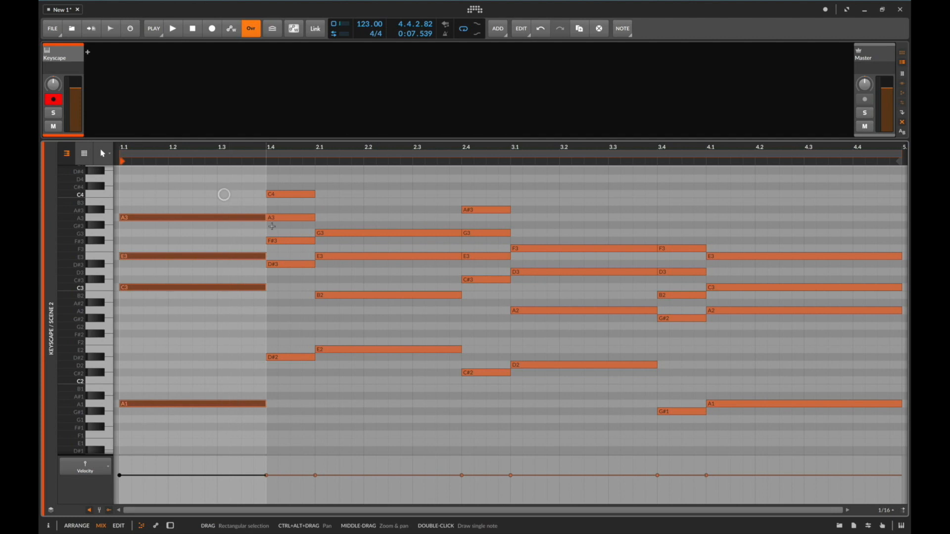
key("bracketleft")
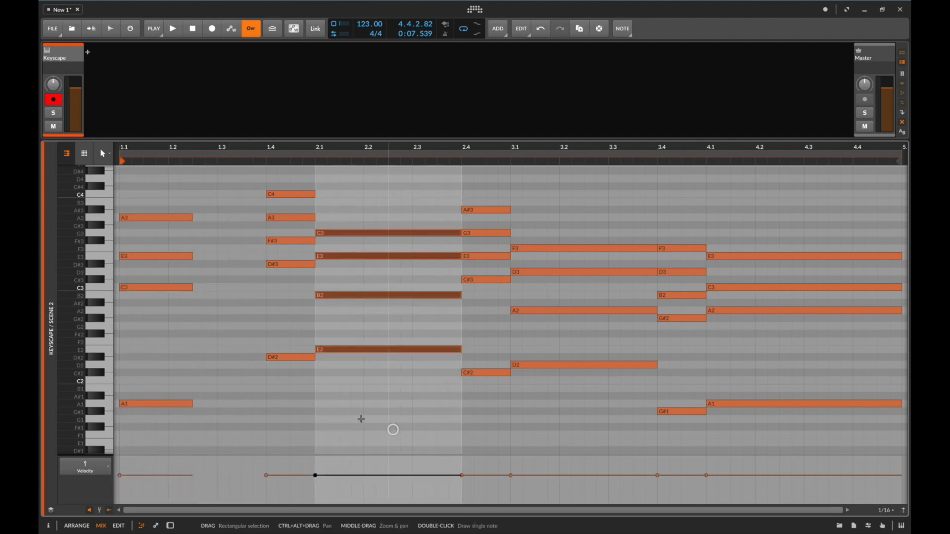
key("super+z")
left_click_drag(267, 409, 216, 404)
left_click_drag(278, 446, 275, 173)
key("Left")
key("Left")
key("Left")
key("Left")
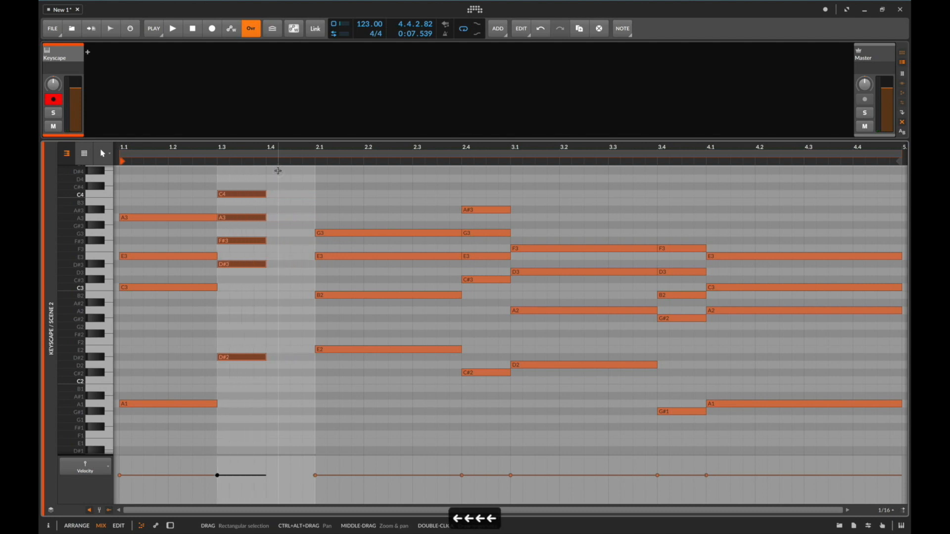
Step: Halve the second chord's note lengths and make the passing chord after it start at 2.3
left_click_drag(405, 207, 396, 371)
key("p")
key("bracketleft")
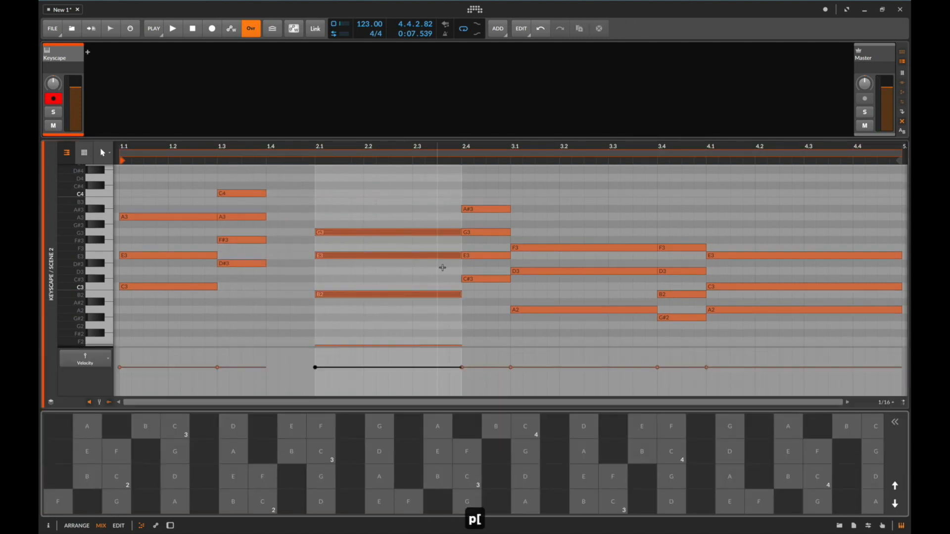
scroll(443, 267, "down", 1)
key("p")
left_click_drag(416, 202, 414, 362)
key("bracketleft")
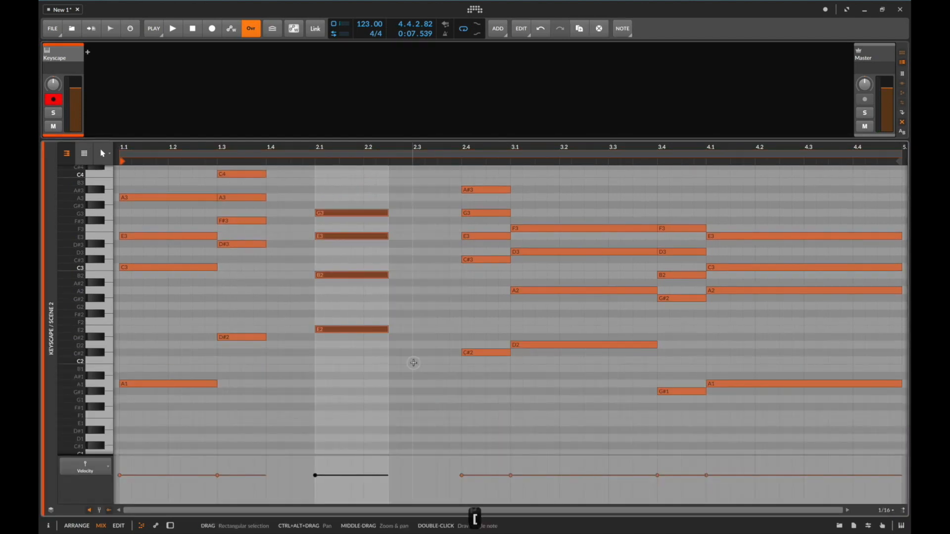
left_click_drag(464, 179, 465, 367)
left_click_drag(477, 191, 427, 188)
Step: Halve the third chord's note lengths and make the passing chord after it start at 3.3
left_click_drag(646, 204, 609, 449)
key("bracketleft")
left_click_drag(674, 214, 678, 370)
left_click(674, 392, "shift")
left_click_drag(679, 416, 678, 172)
left_click_drag(666, 229, 627, 228)
Step: Make all notes legato so each chord lasts until the next, and play back the progression
key("super+a")
key("super+shift+l")
left_click(630, 187)
scroll(631, 193, "up", 2)
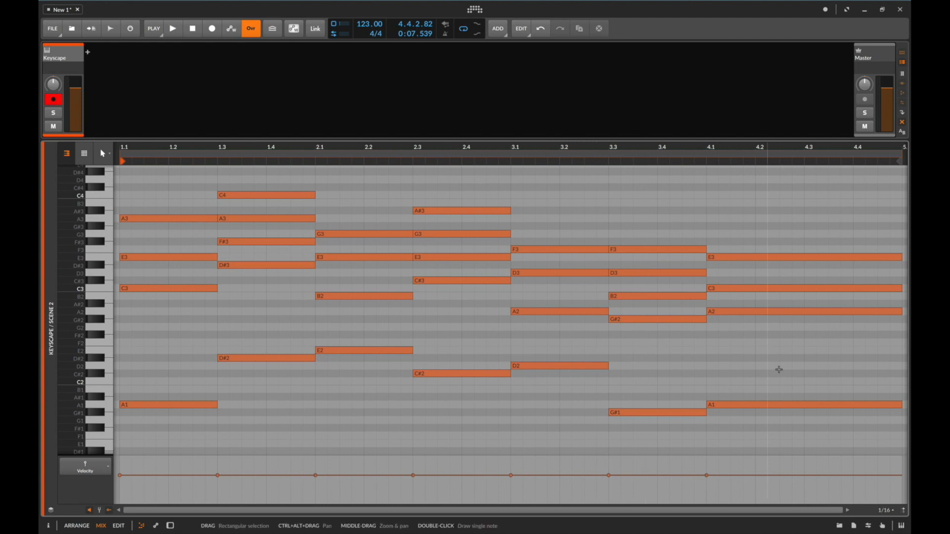
key("space")
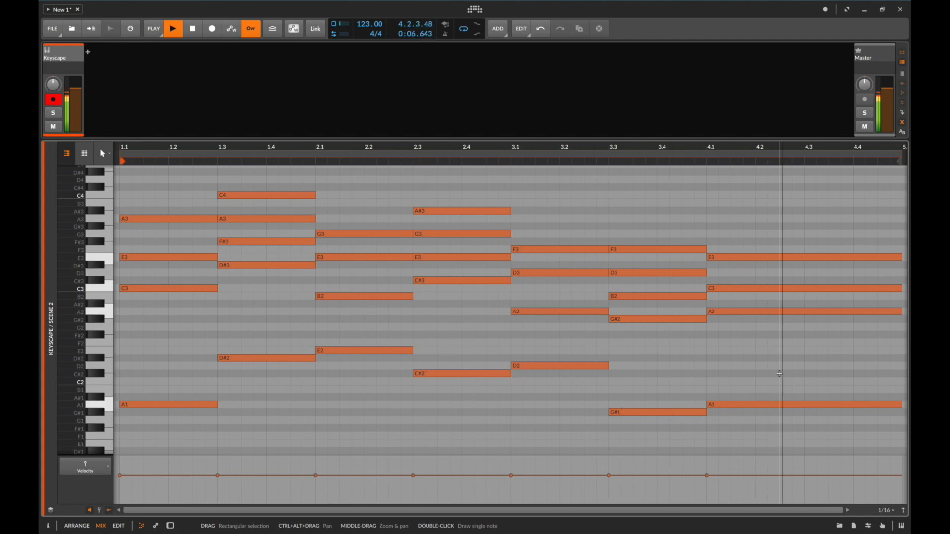
key("space")
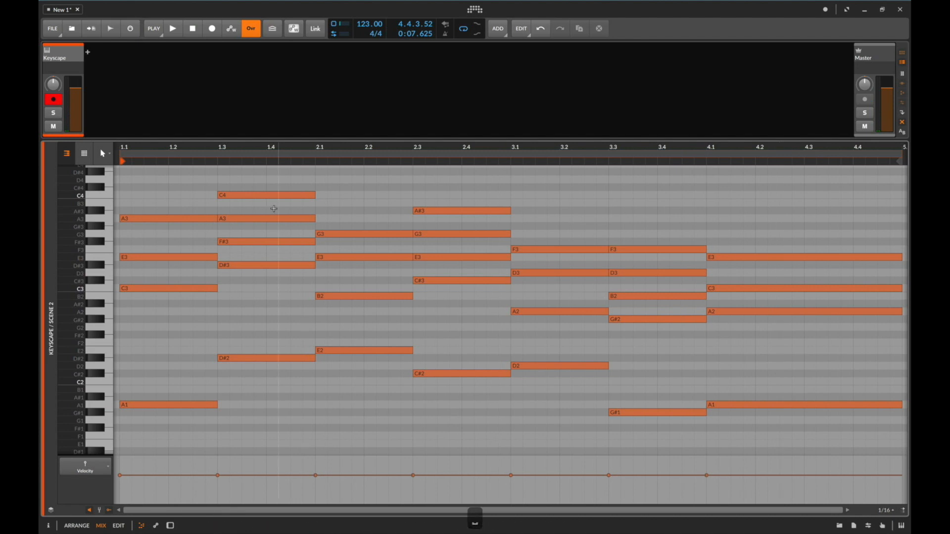
left_click(262, 196)
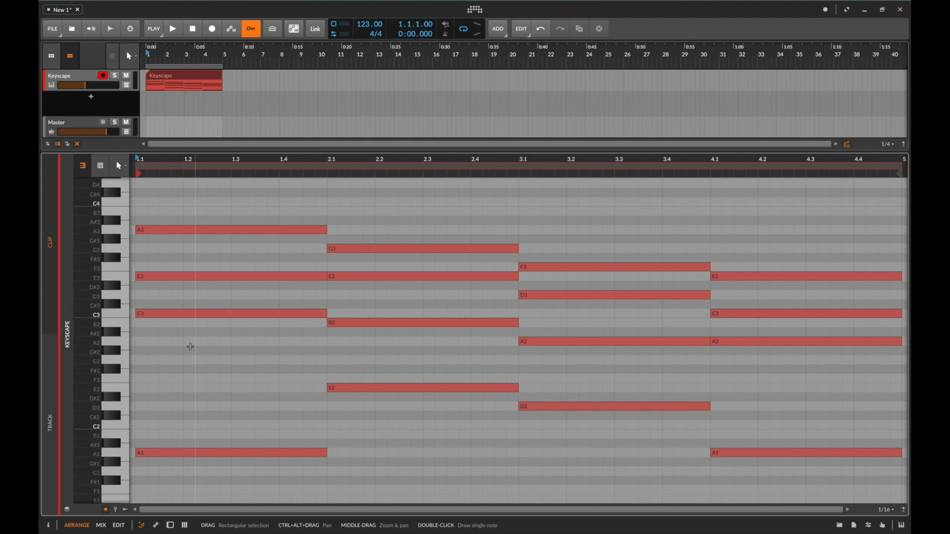
Step: In the four-chord arranger clip, add G3 and B2 to the first chord, lower its A3 to A2 and play it back
left_click_drag(170, 229, 170, 249)
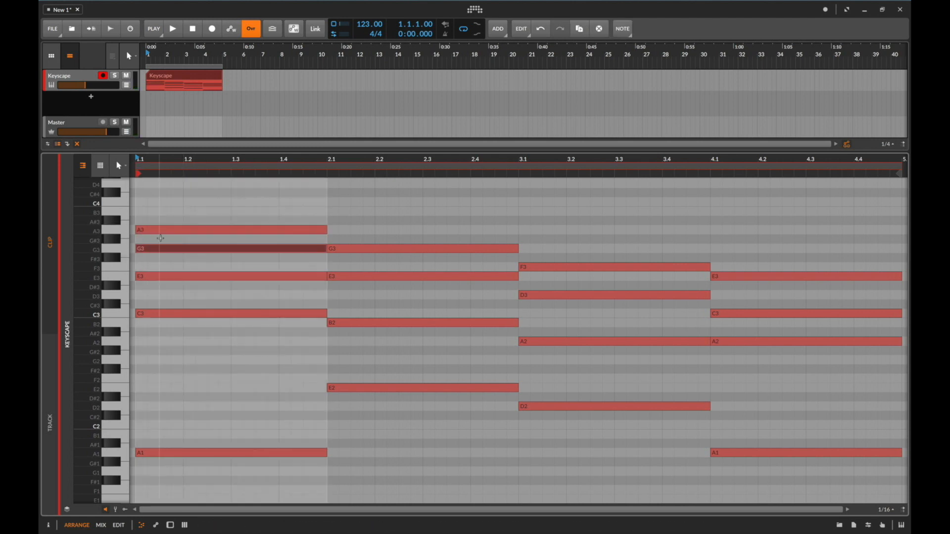
left_click_drag(158, 231, 158, 211)
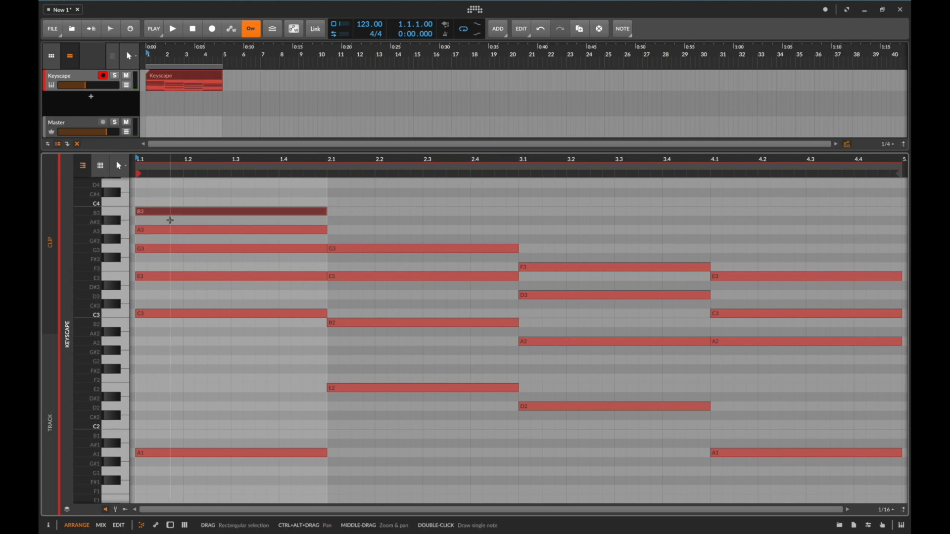
key("shift+Down")
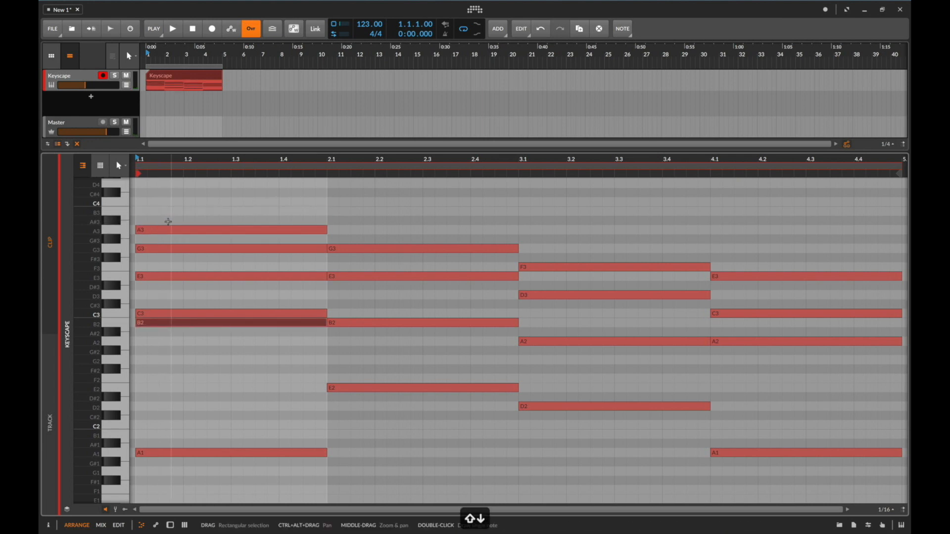
left_click(168, 231)
key("shift+Down")
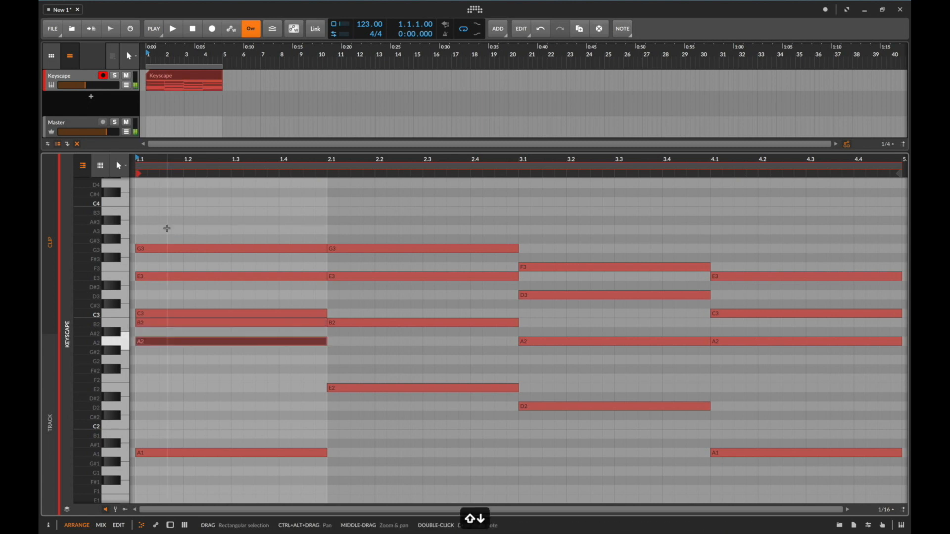
left_click(192, 215)
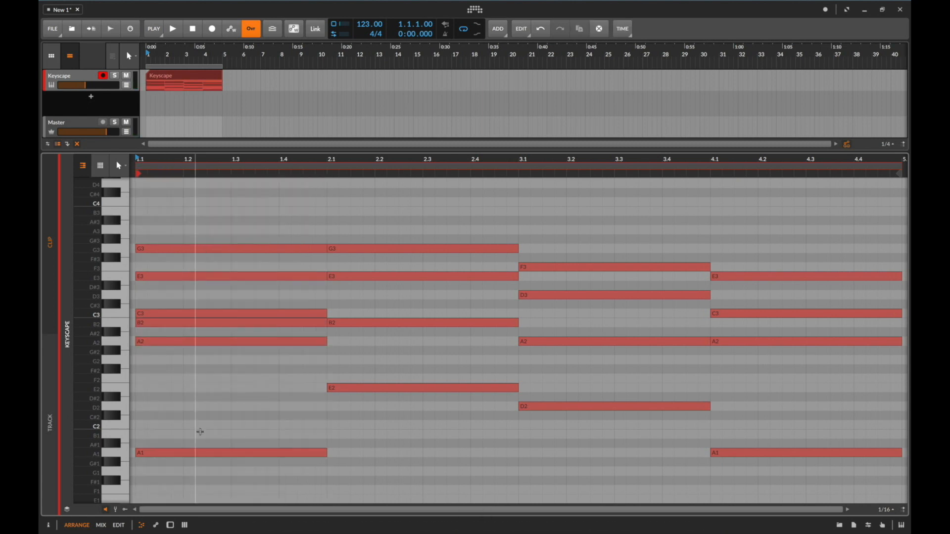
key("space")
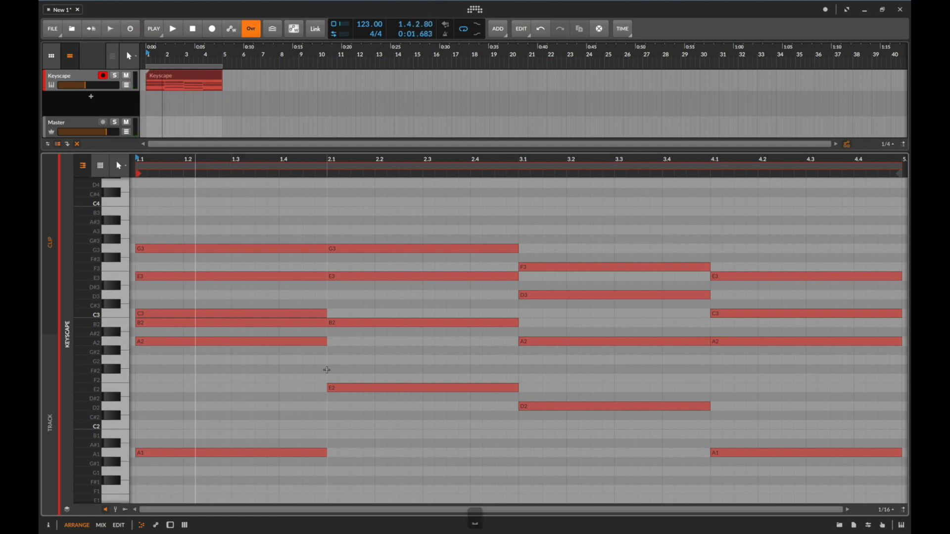
Step: Add F#3 and D3 to the second chord and play back the progression
left_click_drag(354, 277, 346, 258)
left_click(355, 299)
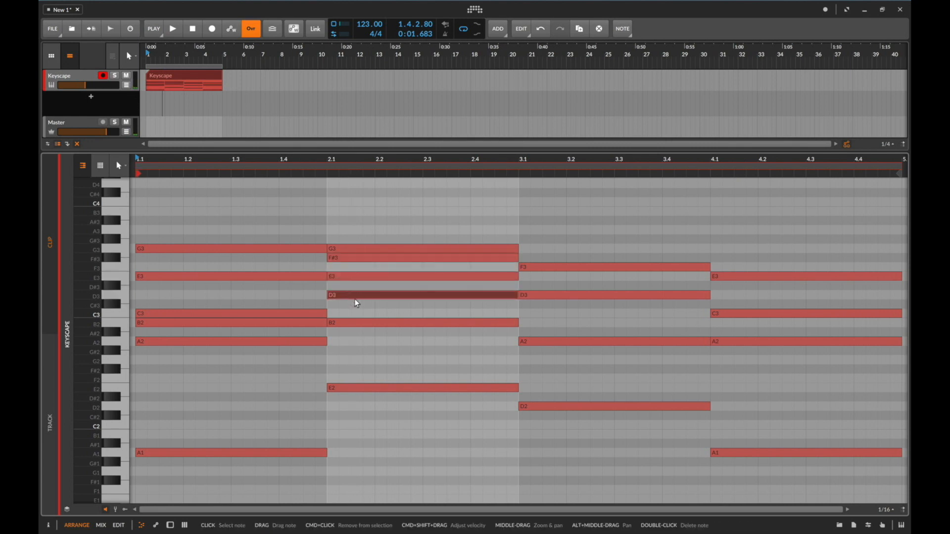
key("shift+Down")
key("shift+Up")
scroll(359, 338, "down", 3)
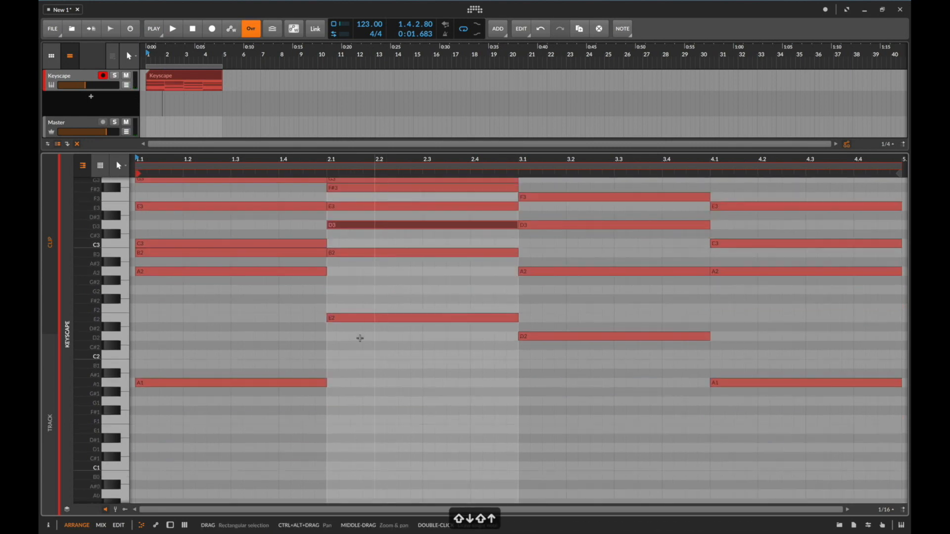
scroll(356, 325, "up", 2)
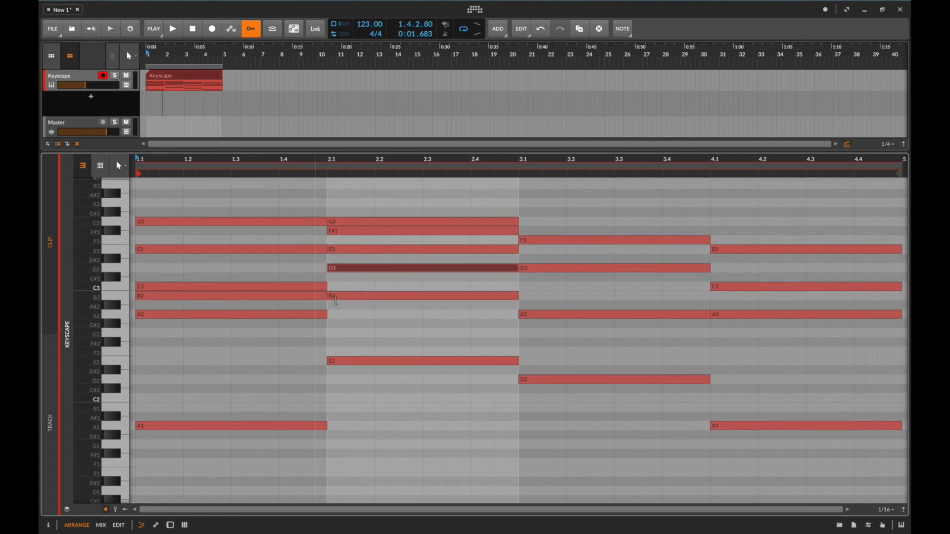
key("space")
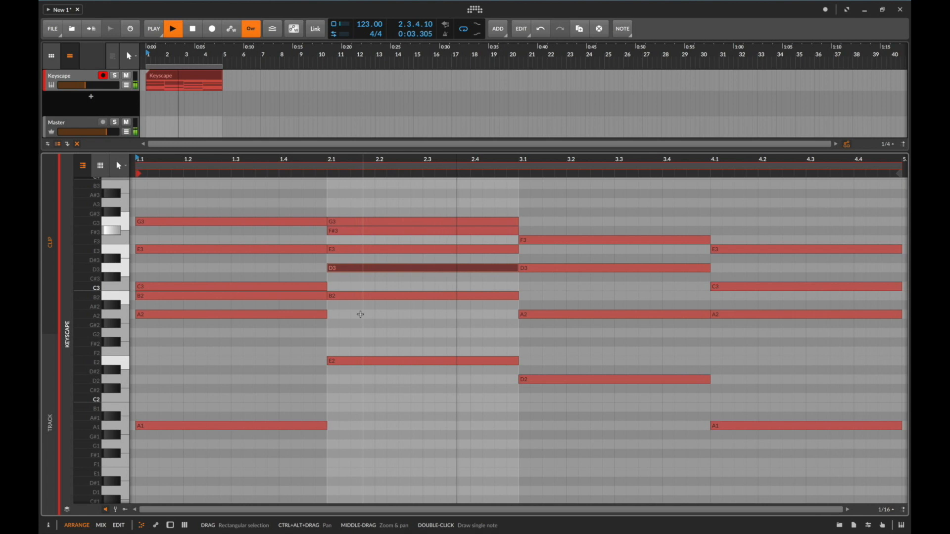
key("space")
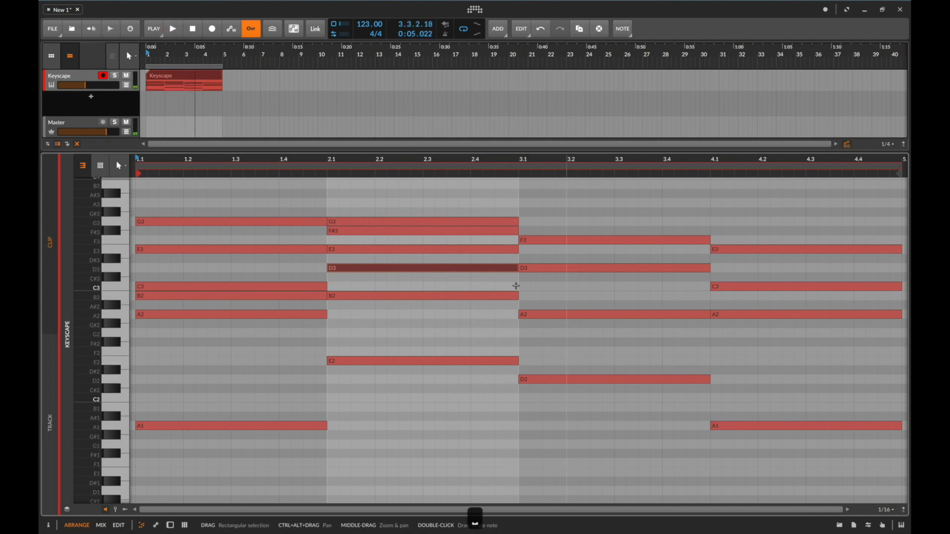
Step: Add C3 and E3 to the third chord and B2 and G2 to the fourth, and play back the progression
left_click_drag(534, 268, 533, 287)
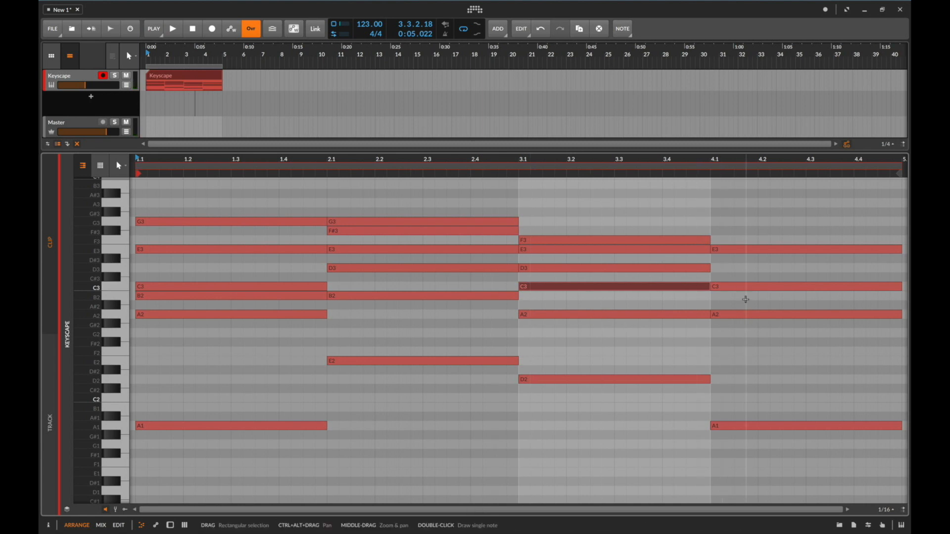
mouse_move(737, 317)
left_mouse_down()
mouse_move(736, 298)
mouse_move(737, 334)
left_mouse_up()
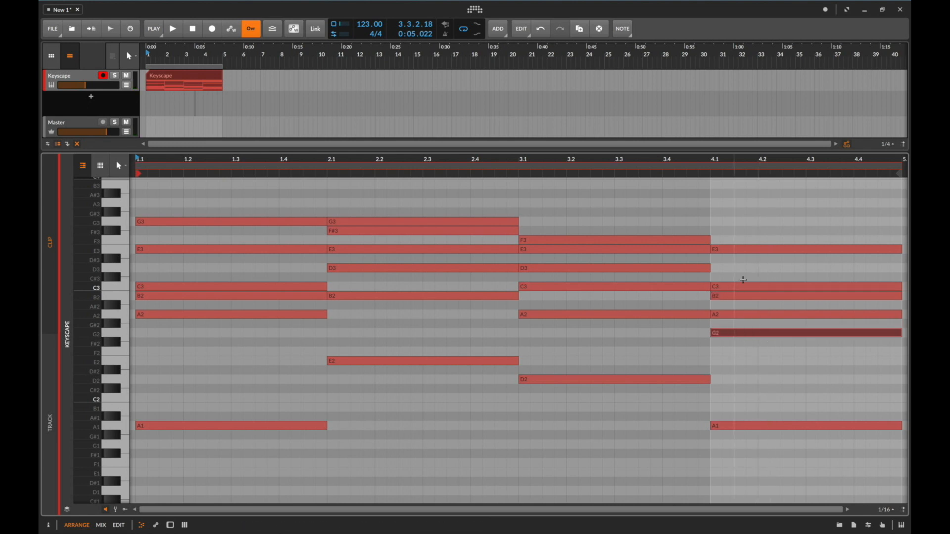
left_click(766, 364)
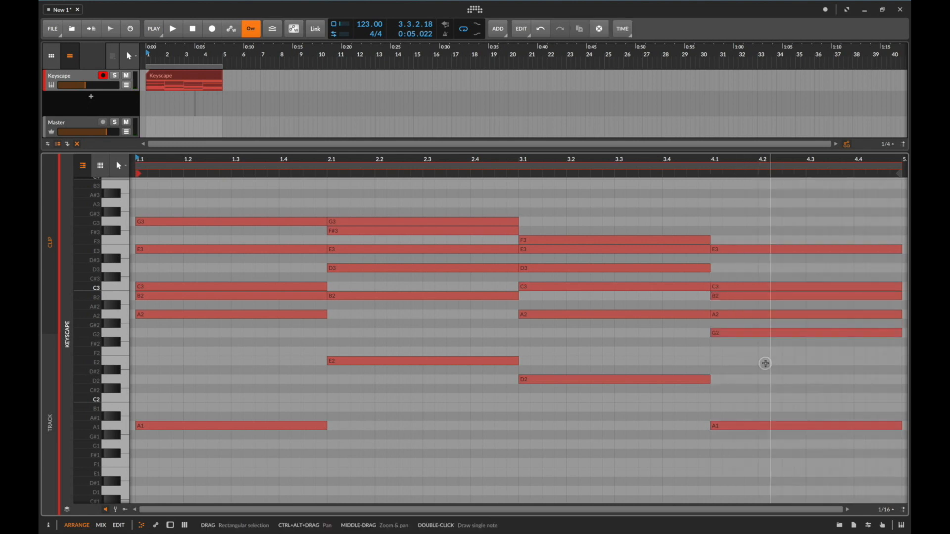
key("space")
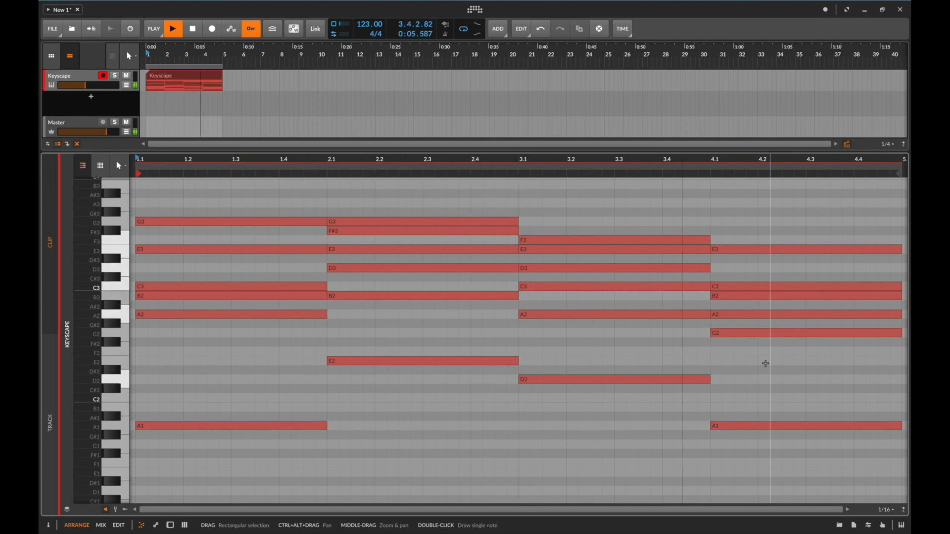
key("space")
Step: Halve the length of all notes in the first chord so it ends at 1.3
left_click_drag(263, 473, 280, 202)
key("bracketleft")
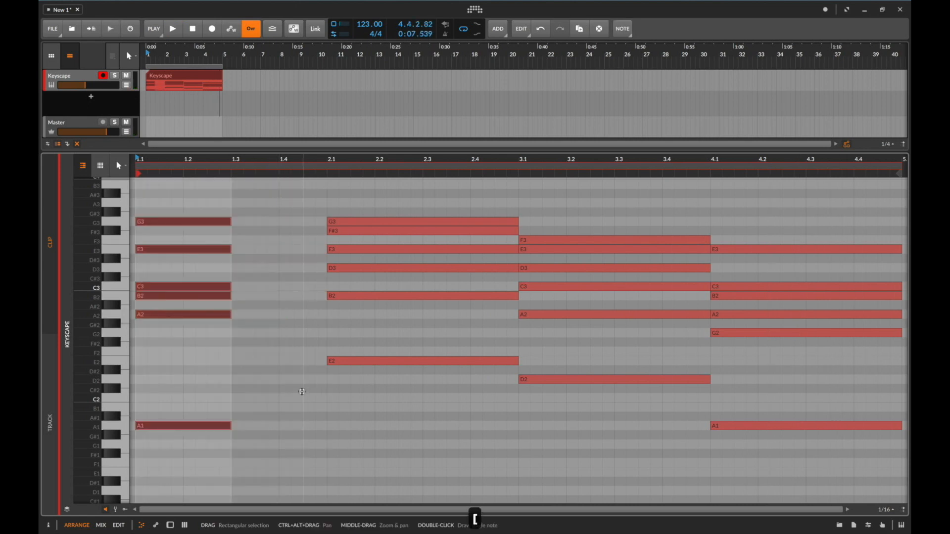
left_click(302, 392)
Step: Add a two-beat diminished seventh chord of D#2, F#2, A2 and C3 at 1.3 and raise its F#2 one octave
double_click(241, 371)
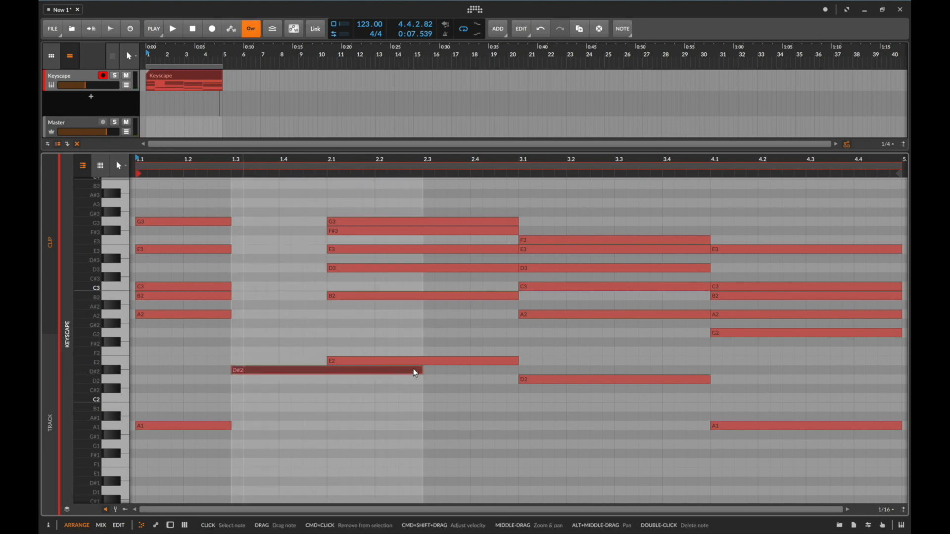
left_click_drag(399, 371, 322, 371)
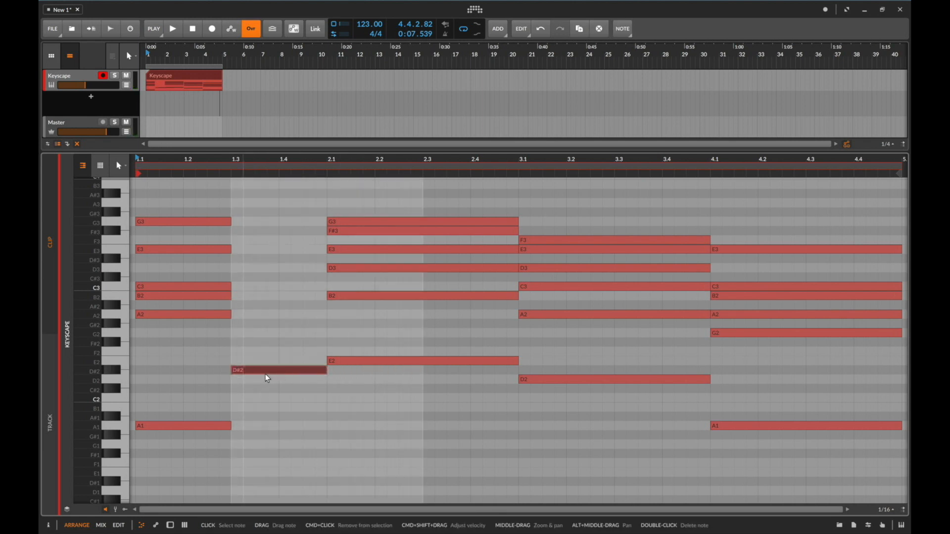
double_click(263, 342)
double_click(263, 306)
left_click_drag(262, 310, 258, 316)
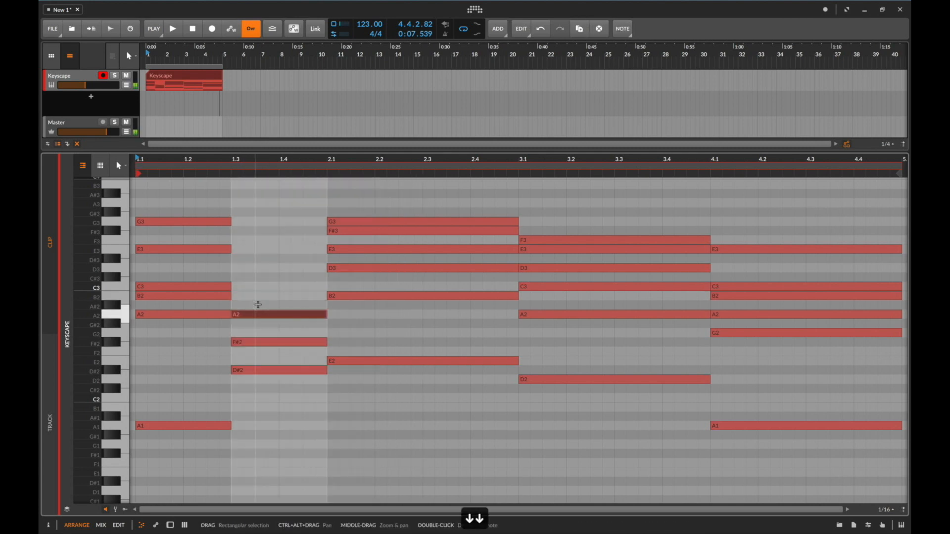
double_click(257, 287)
left_click(268, 342)
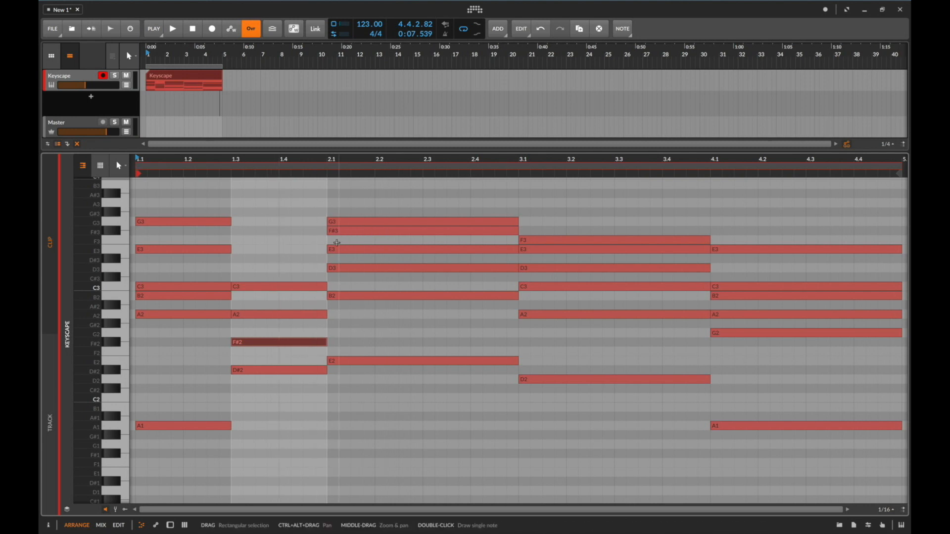
key("shift+Up")
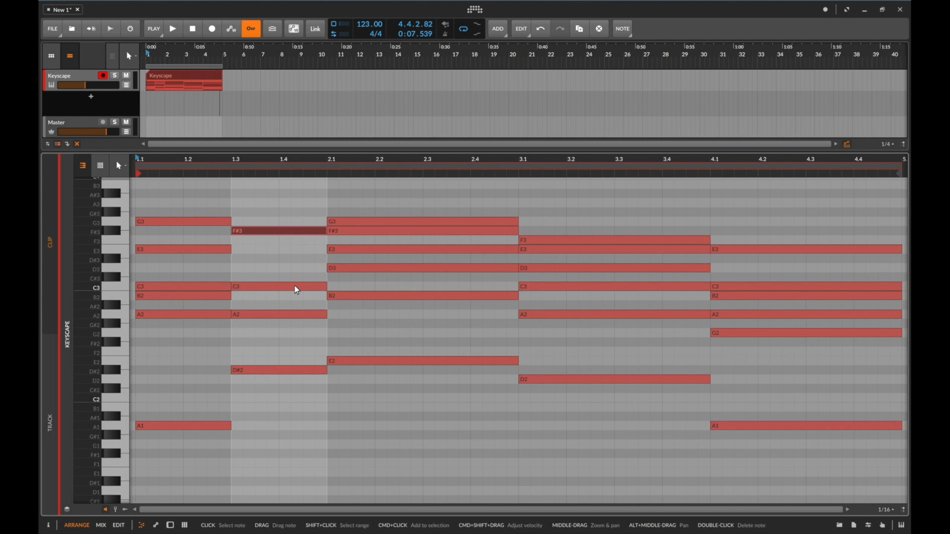
Step: Halve the second chord to end at 2.3 and fill the gap up to 3.1 with a diminished seventh chord voiced C#2, G2, A#2 and E3
left_click_drag(465, 377, 422, 218)
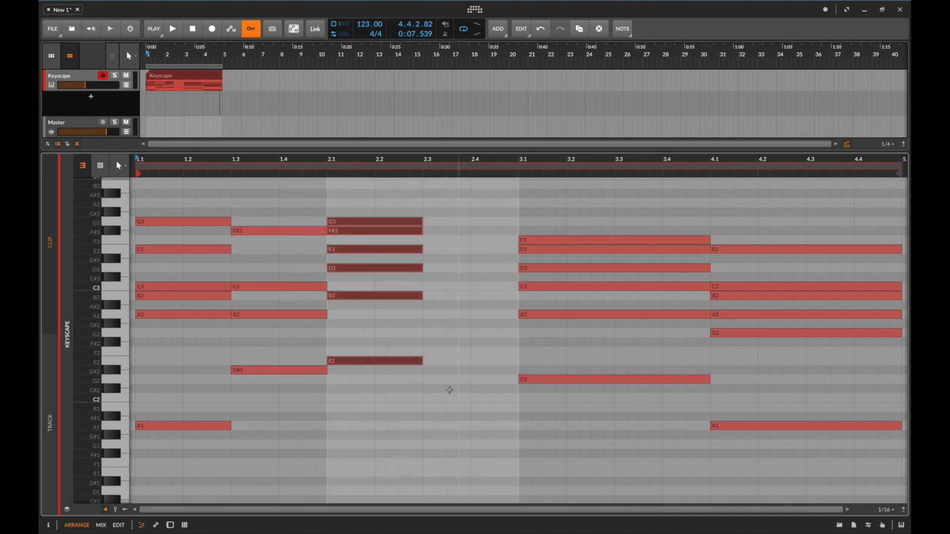
double_click(430, 390)
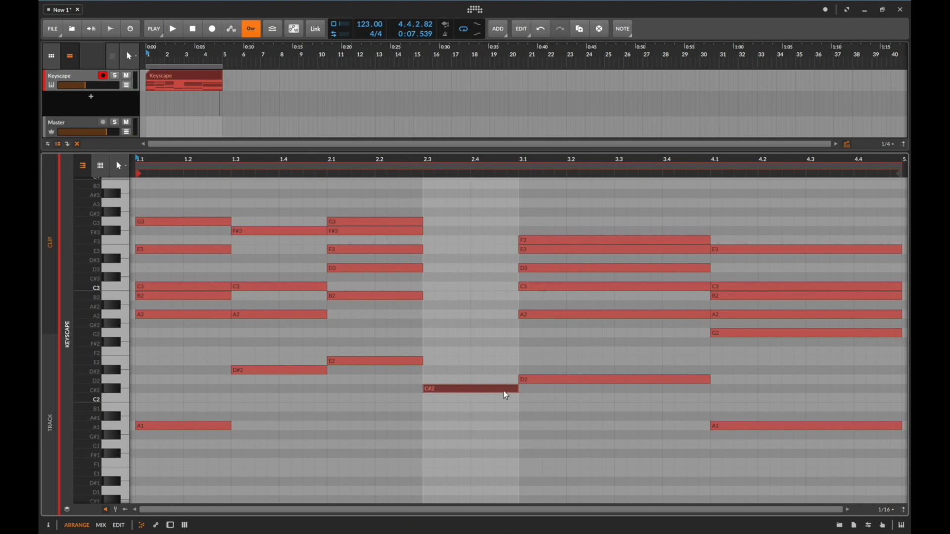
double_click(488, 360)
double_click(489, 333)
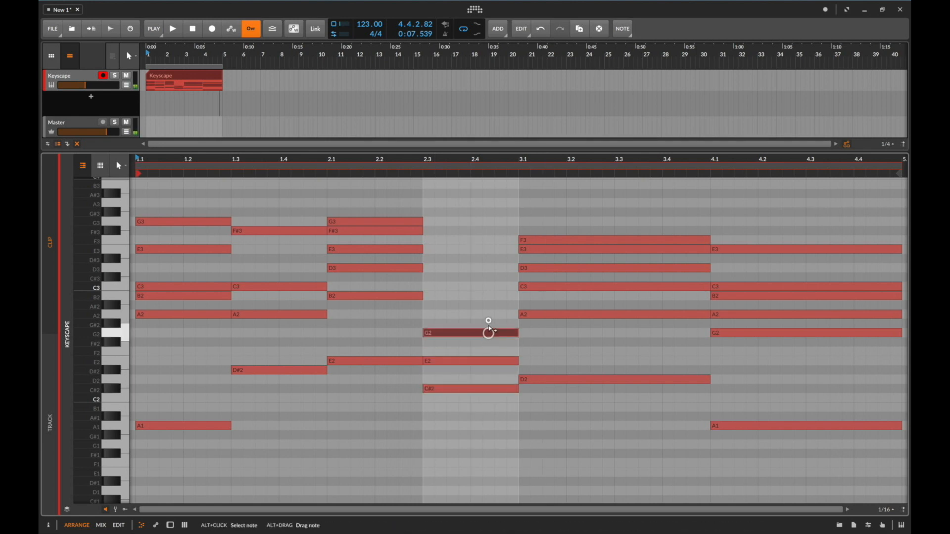
double_click(486, 305)
left_click(474, 361)
key("shift+Up")
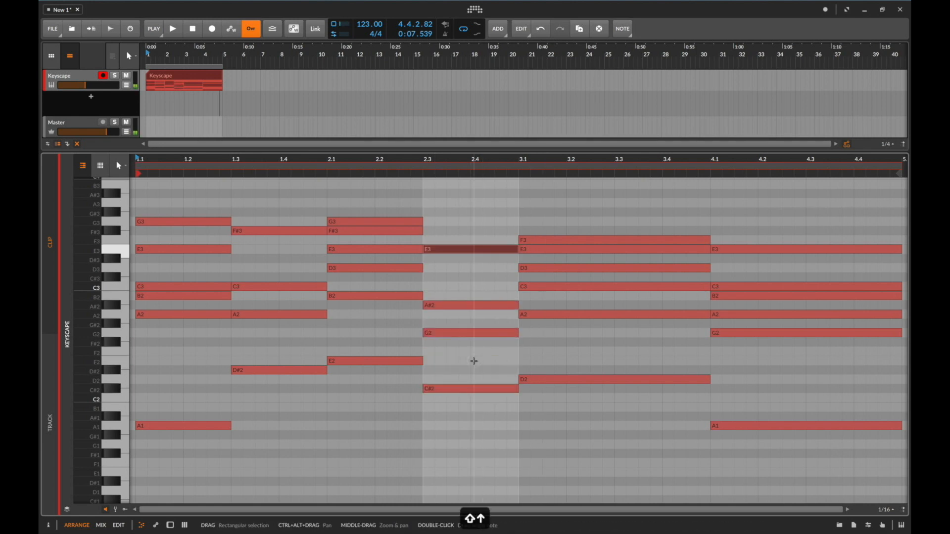
left_click(449, 335)
key("shift+Up")
key("shift+Down")
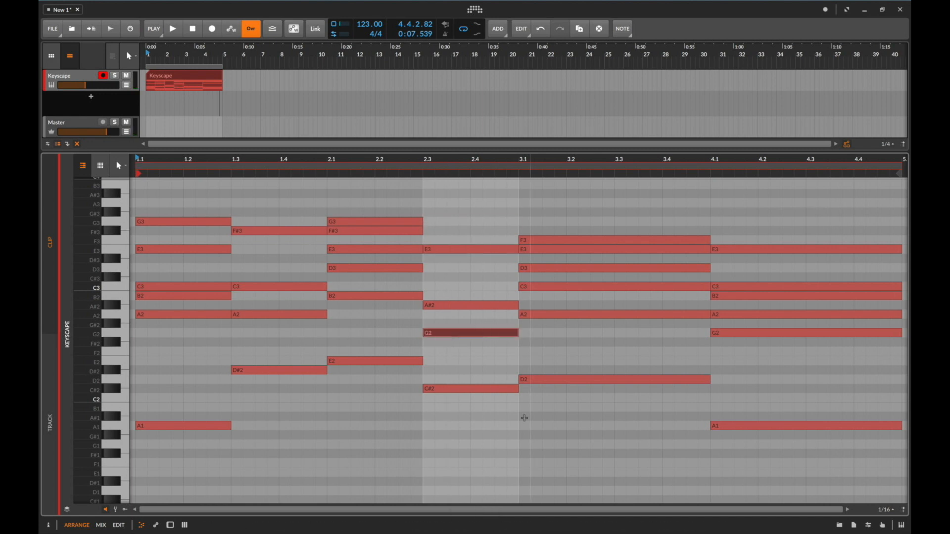
Step: Halve the third chord to end at 3.3 and fill the gap up to 4.1 with a diminished seventh chord voiced G#1, B2, D3 and F3
left_click_drag(622, 409, 617, 136)
key("bracketleft")
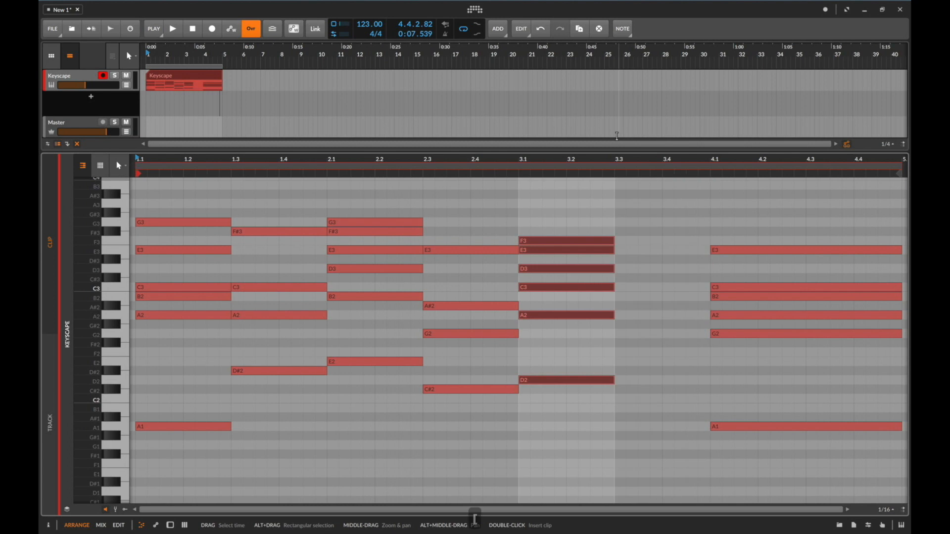
double_click(652, 435)
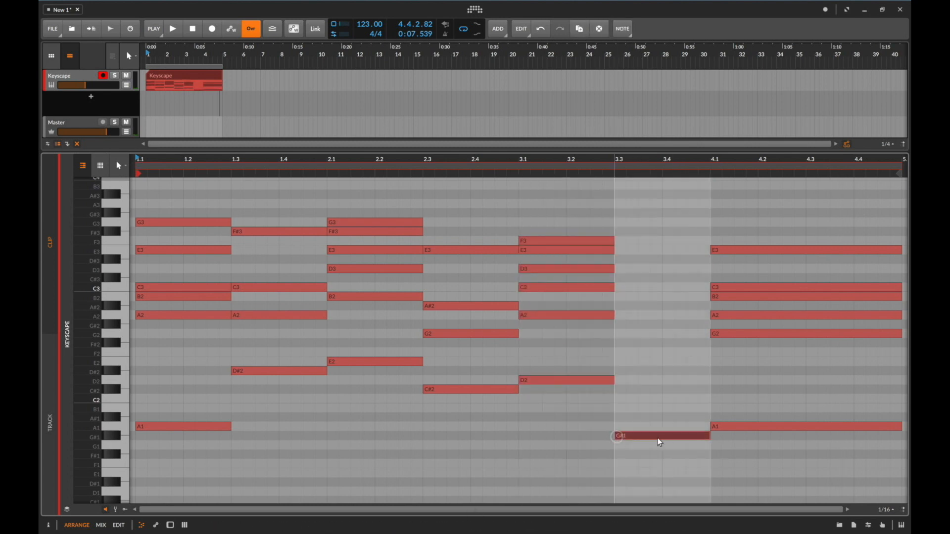
double_click(656, 409)
left_click_drag(656, 410, 654, 381)
left_click_drag(654, 381, 653, 353)
left_click_drag(648, 415, 641, 328)
key("shift+Up")
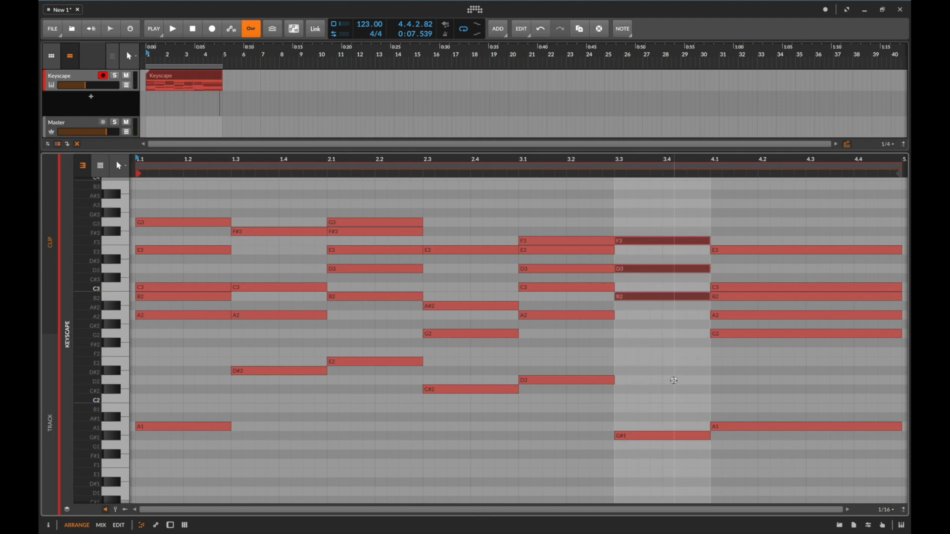
Step: Play back the four-bar progression with the diminished passing chords at 1.3, 2.3 and 3.3, and stop playback near its end
left_click(674, 381)
key("space")
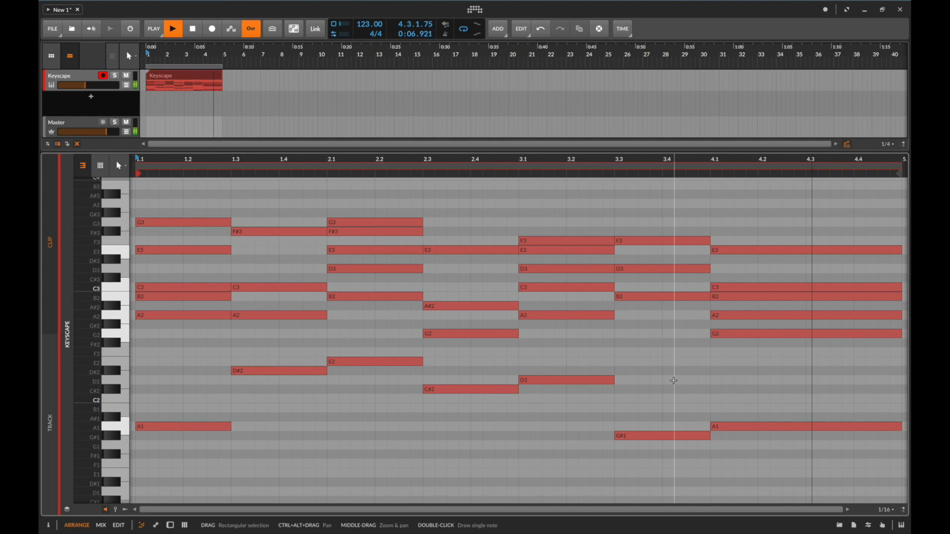
key("space")
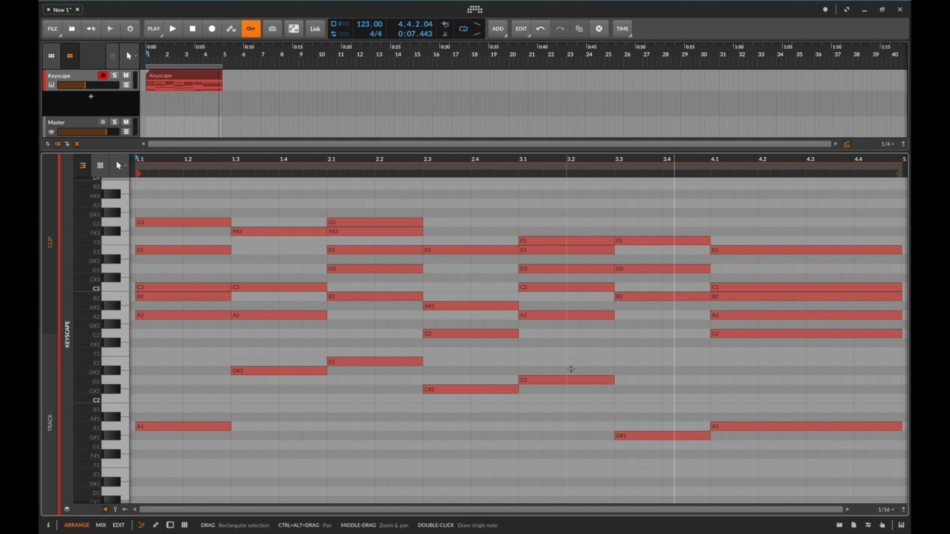
left_click(494, 265)
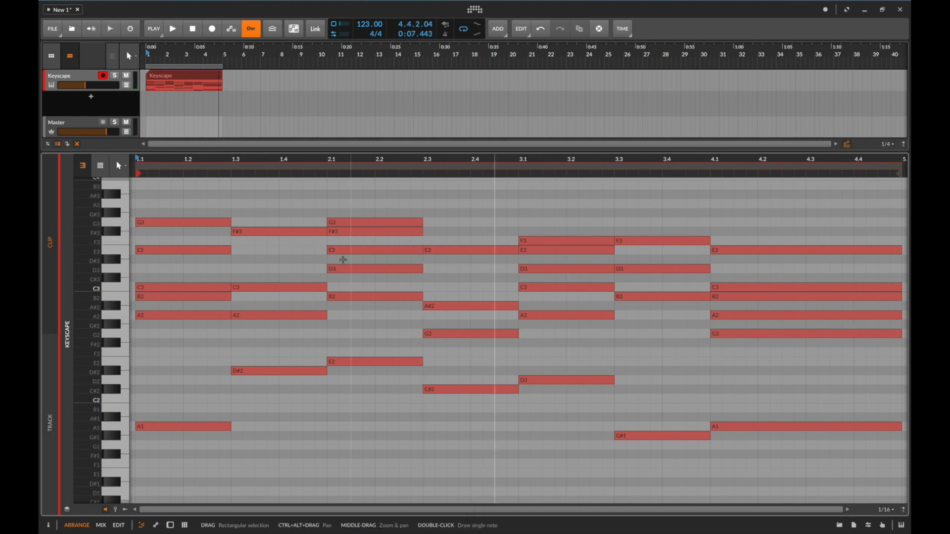